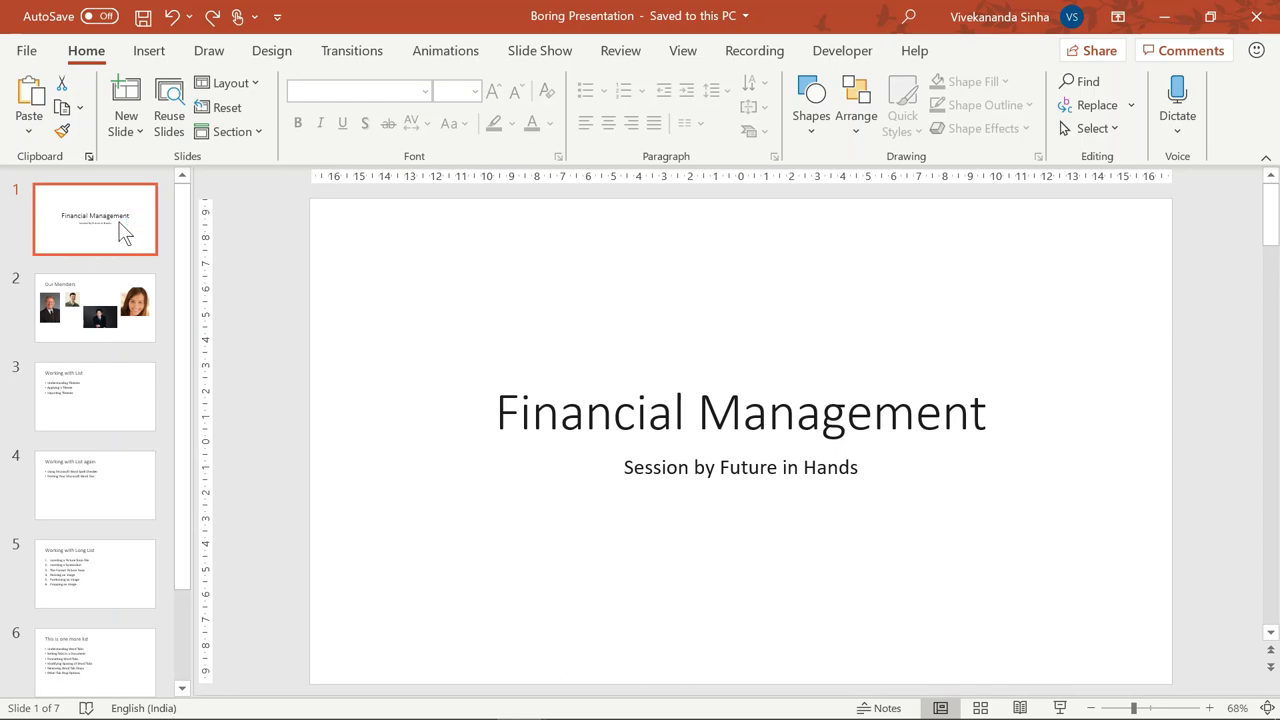
# Step: Play the original slide show from slide 1 through Working on Paragraphs, then step back two slides
pyautogui.press('F5')
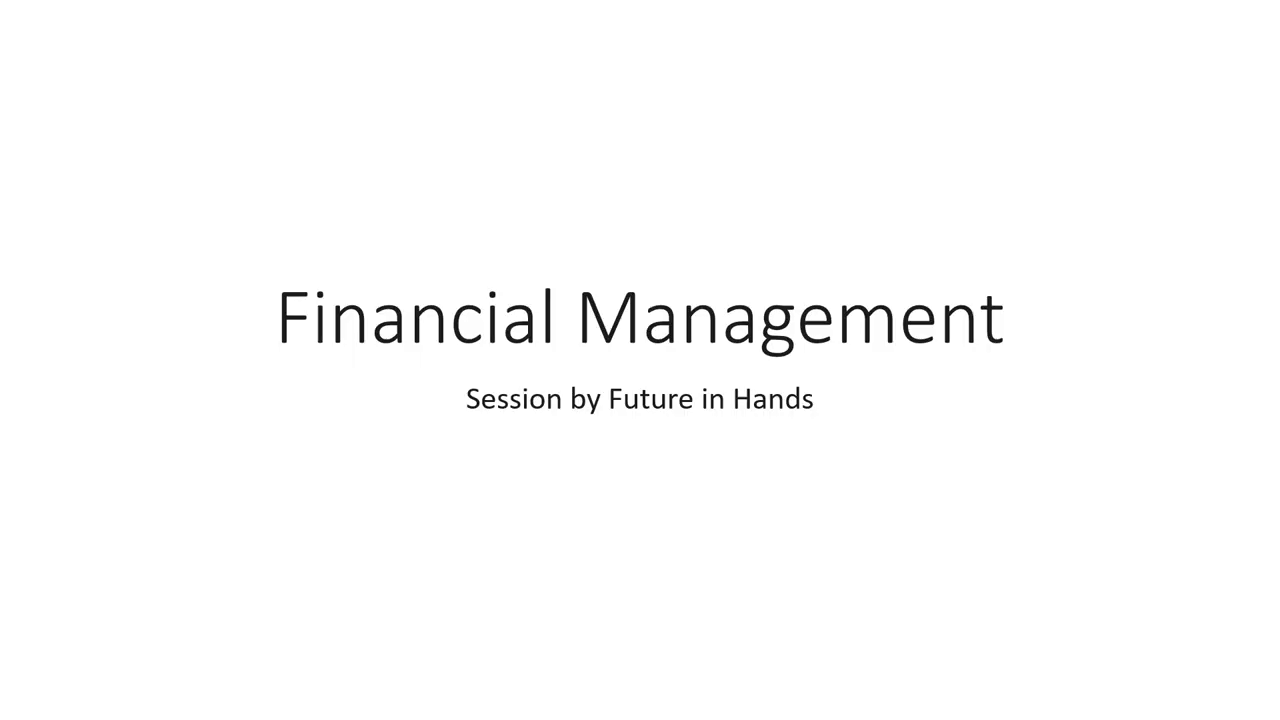
pyautogui.press('Right')
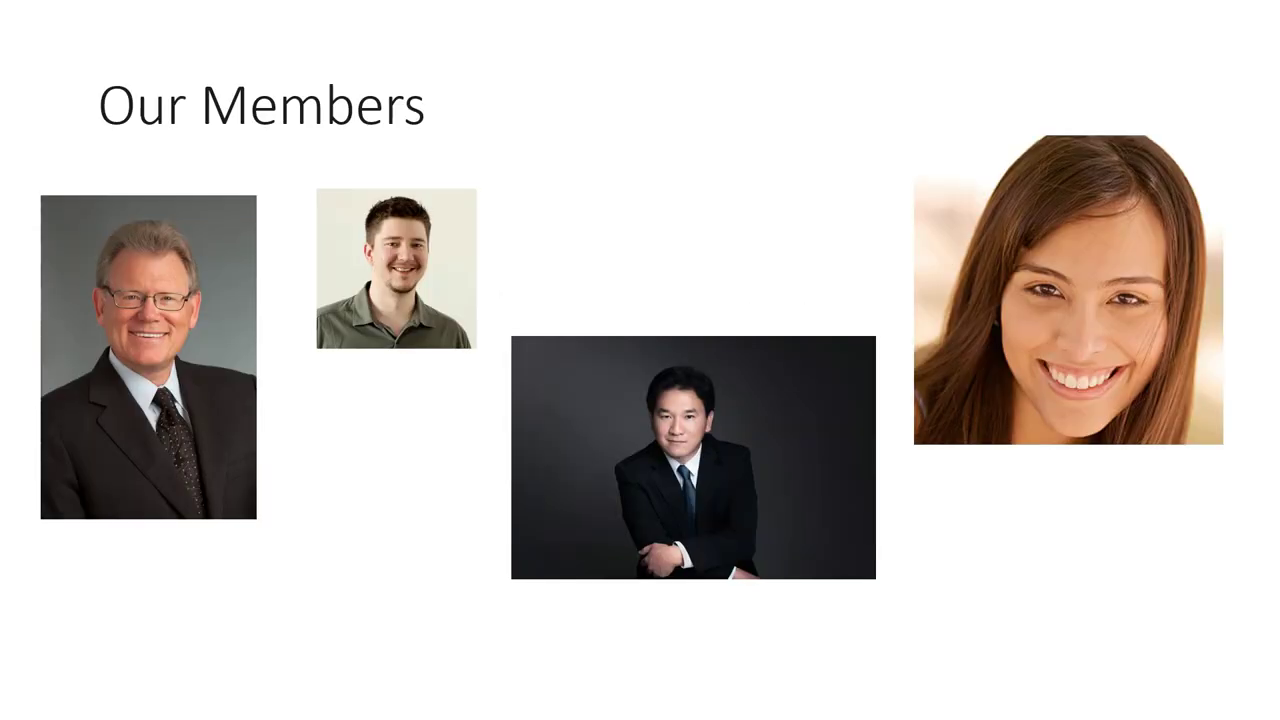
pyautogui.press('Right')
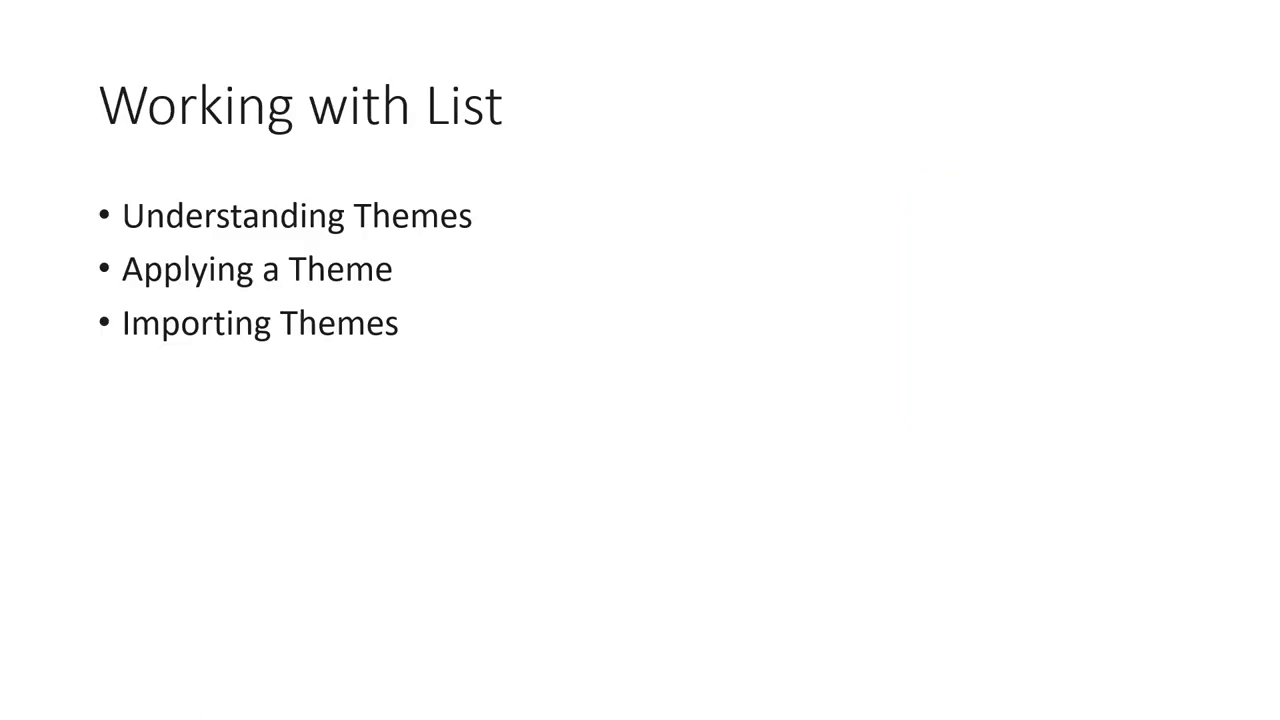
pyautogui.press('Right')
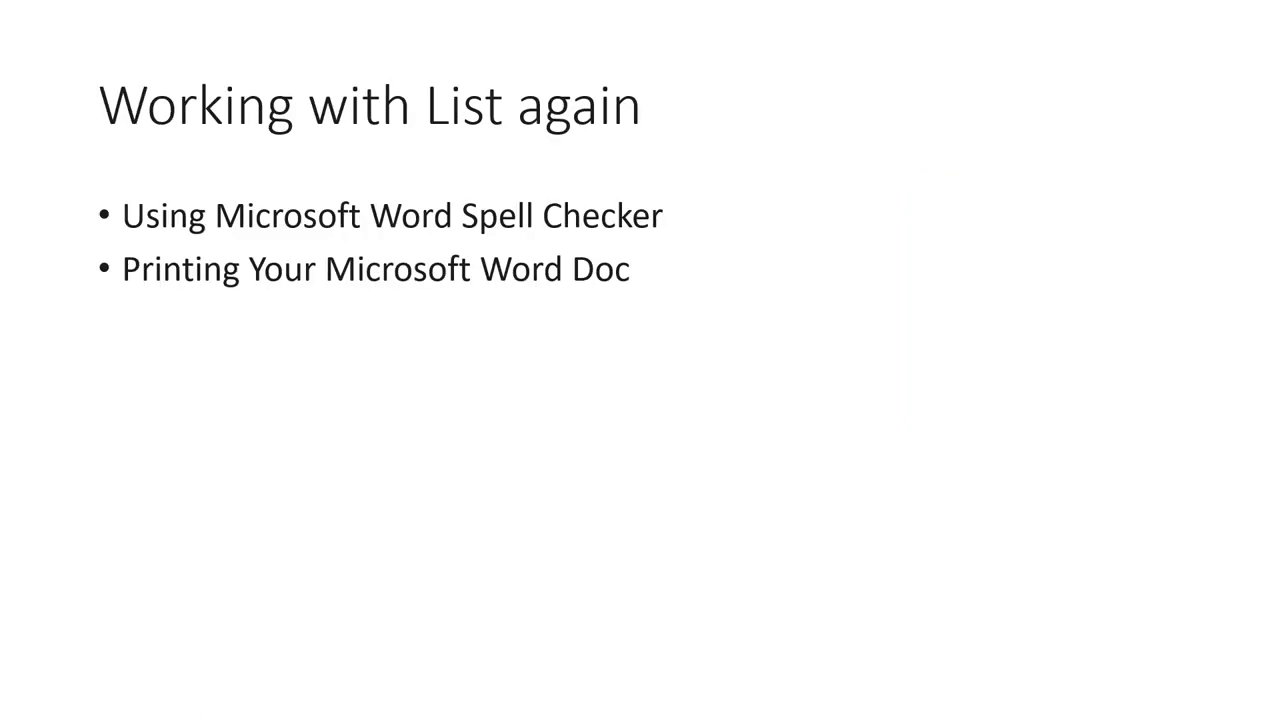
pyautogui.press('Right')
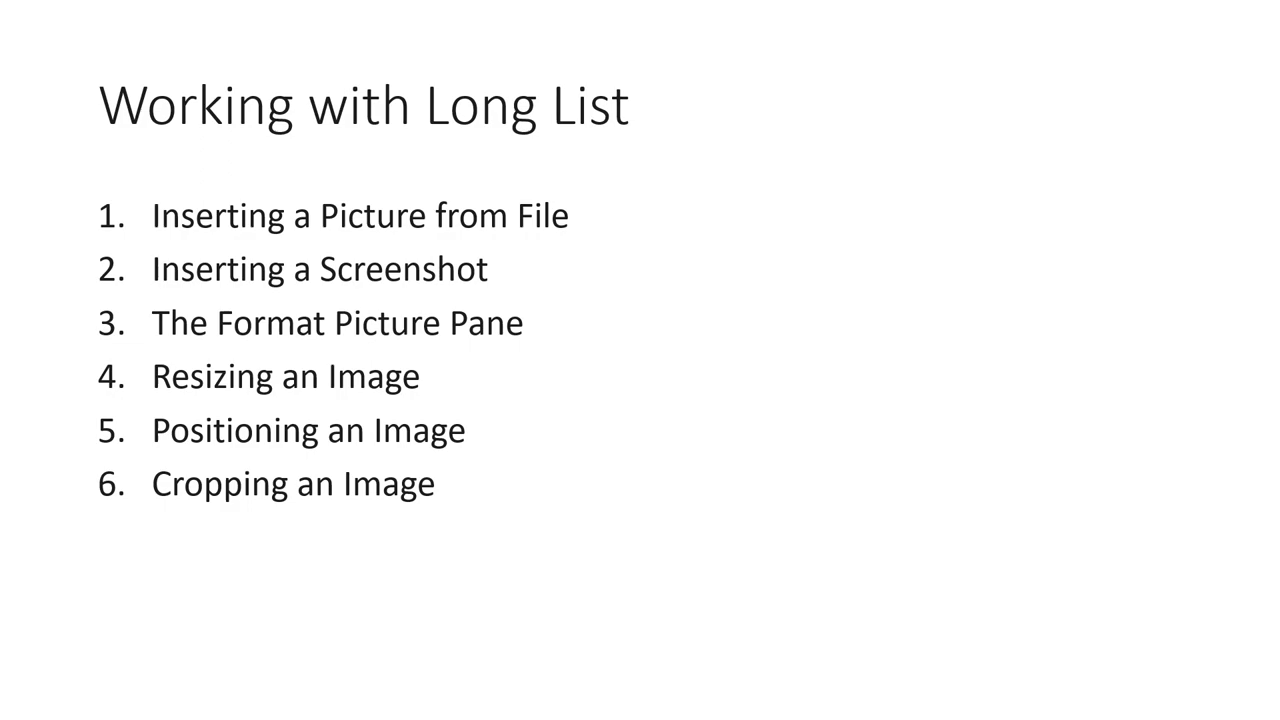
pyautogui.press('Right')
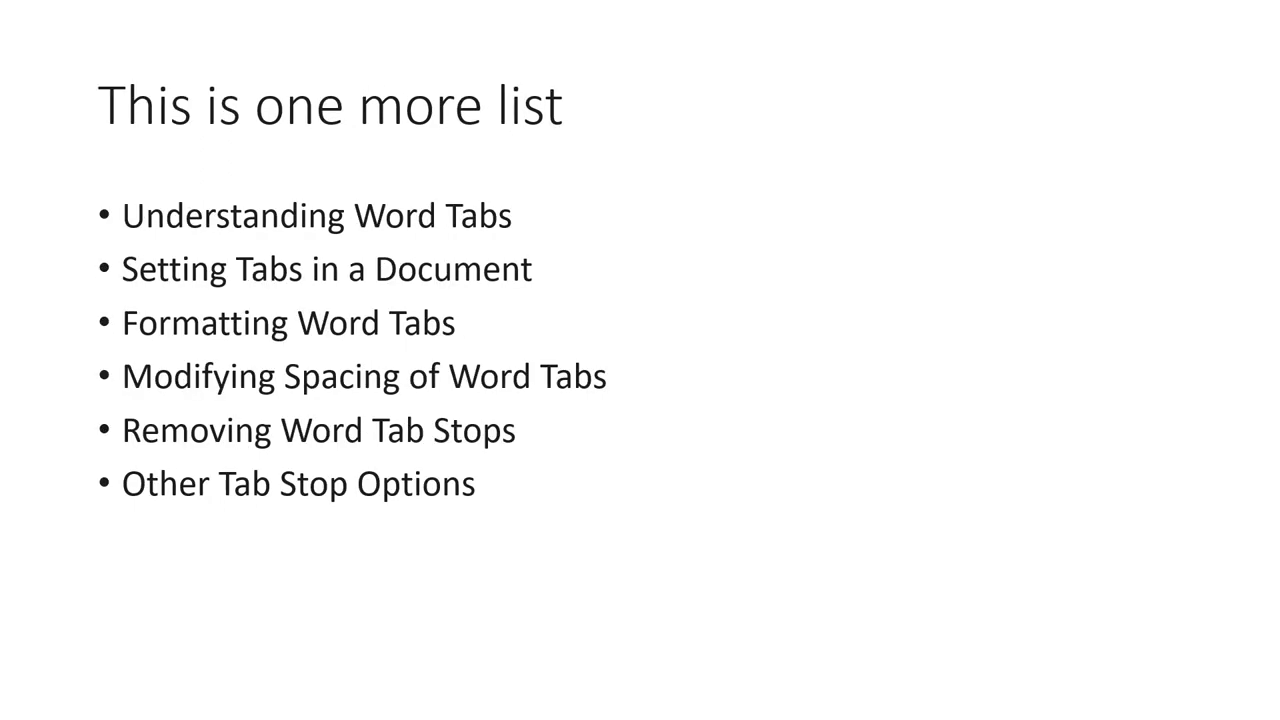
pyautogui.press('Right')
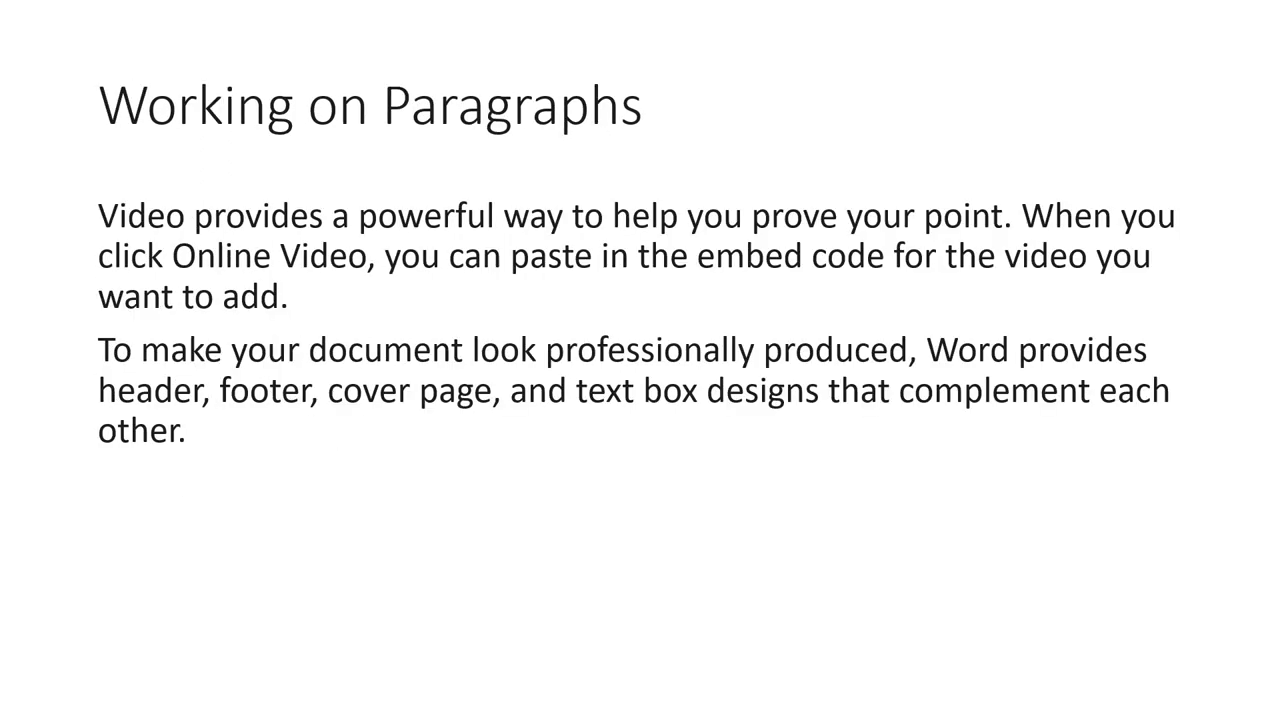
pyautogui.press('Left')
pyautogui.press('Left')
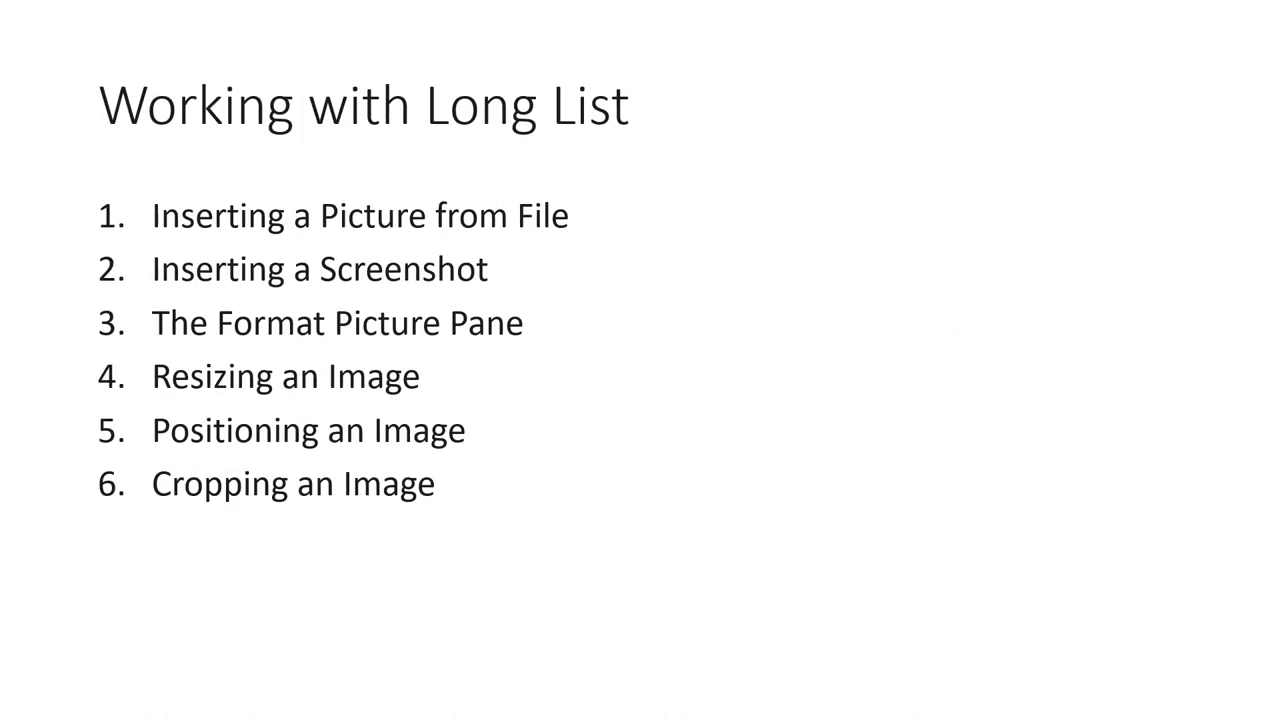
pyautogui.press('Left')
# Step: Exit the show and bring up the Financial Management title slide with the Design tab
pyautogui.press('Escape')
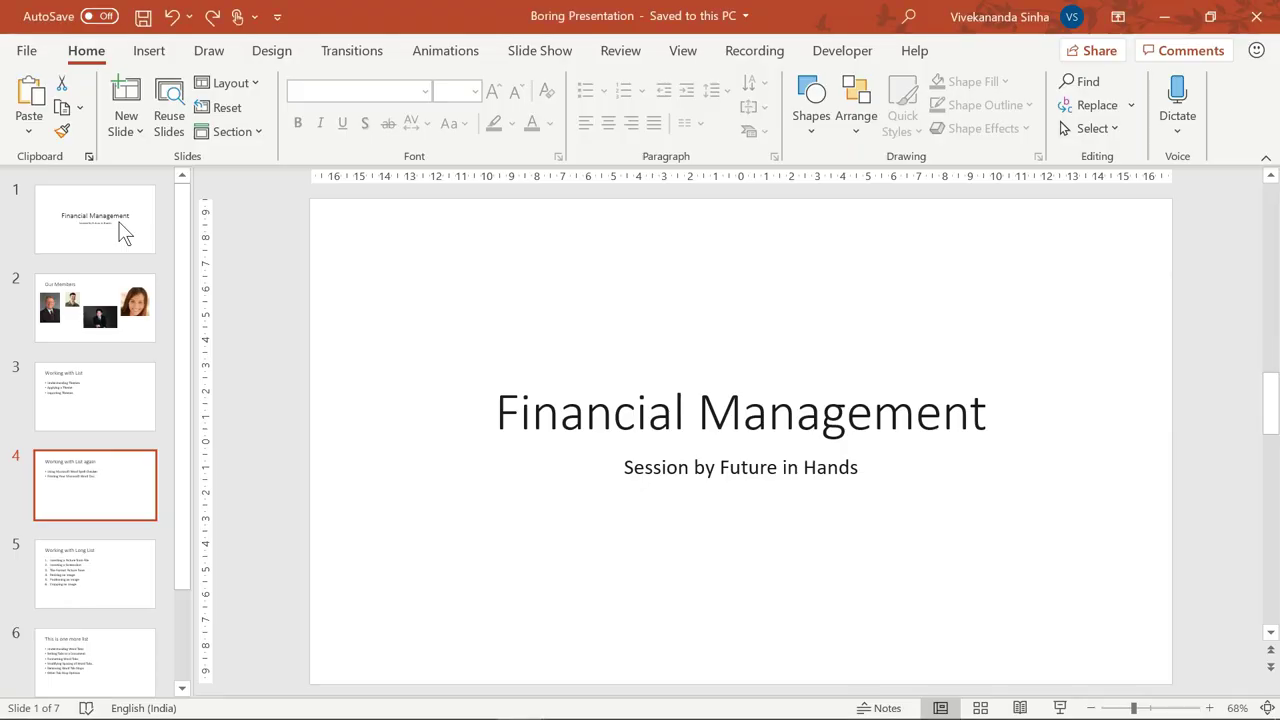
pyautogui.click(120, 230)
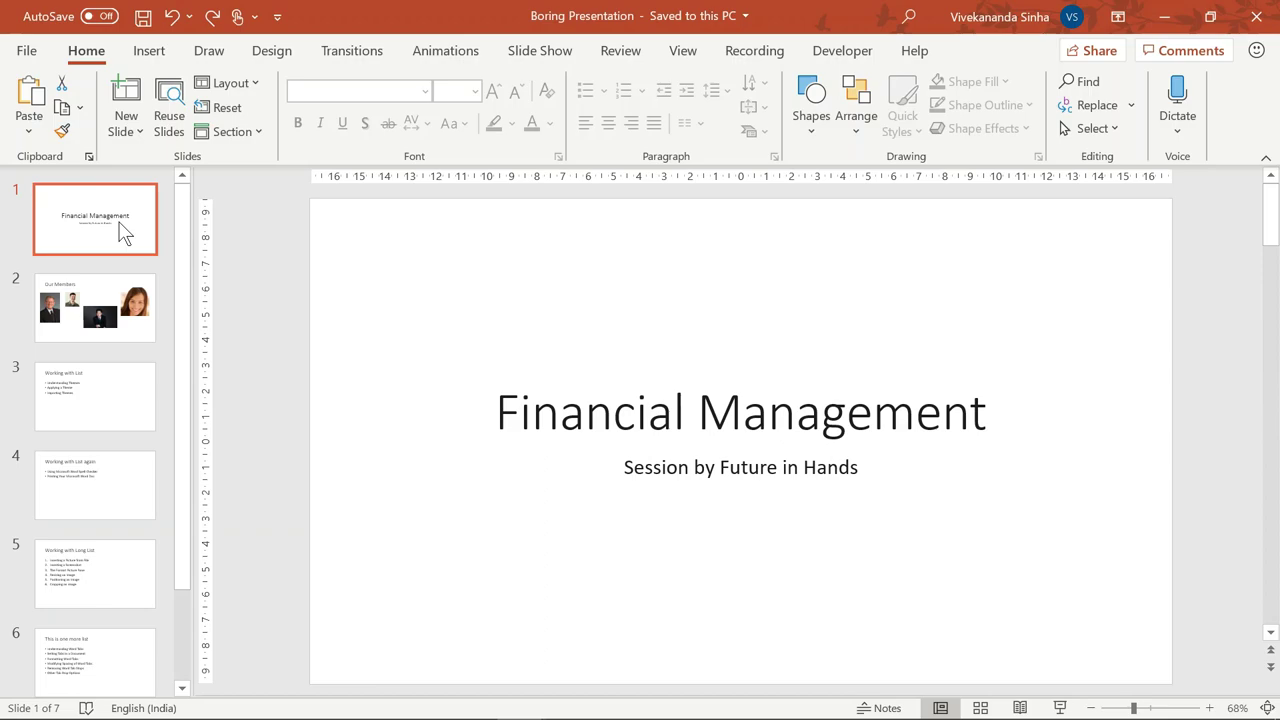
pyautogui.click(270, 54)
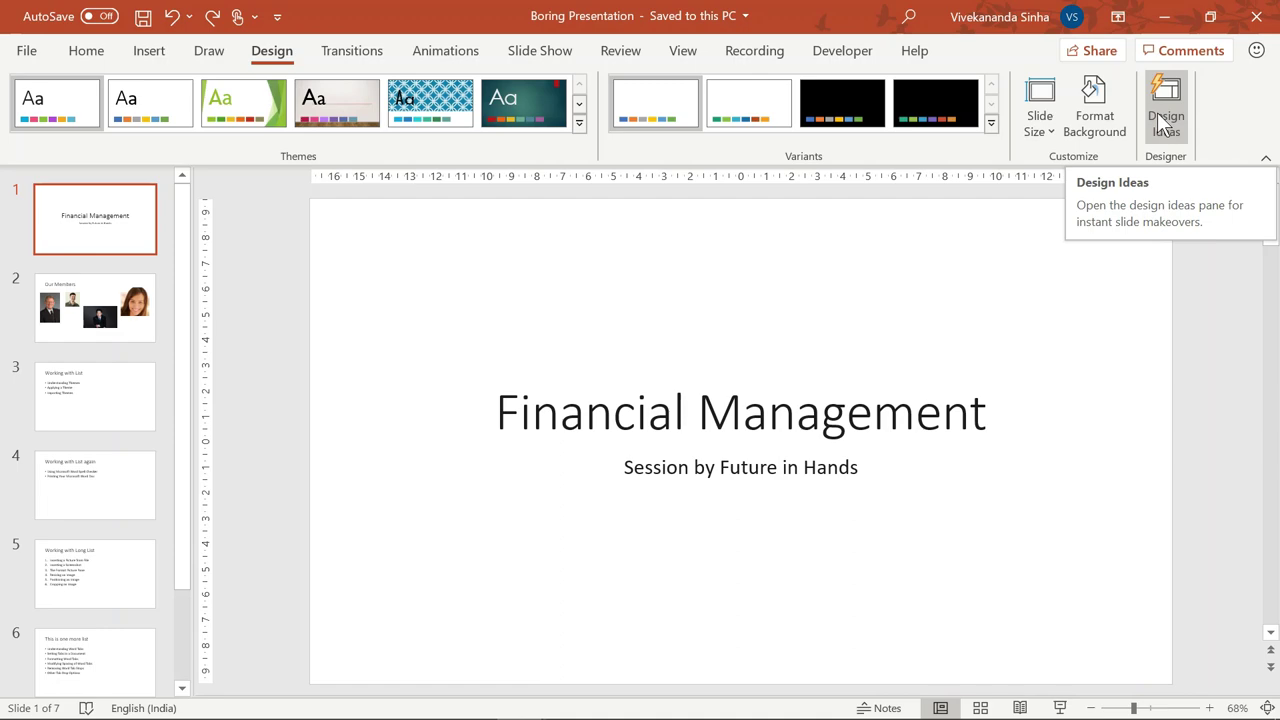
# Step: Try the coloured circles, blue circles and money-icon Design Ideas on the title slide
pyautogui.click(1163, 122)
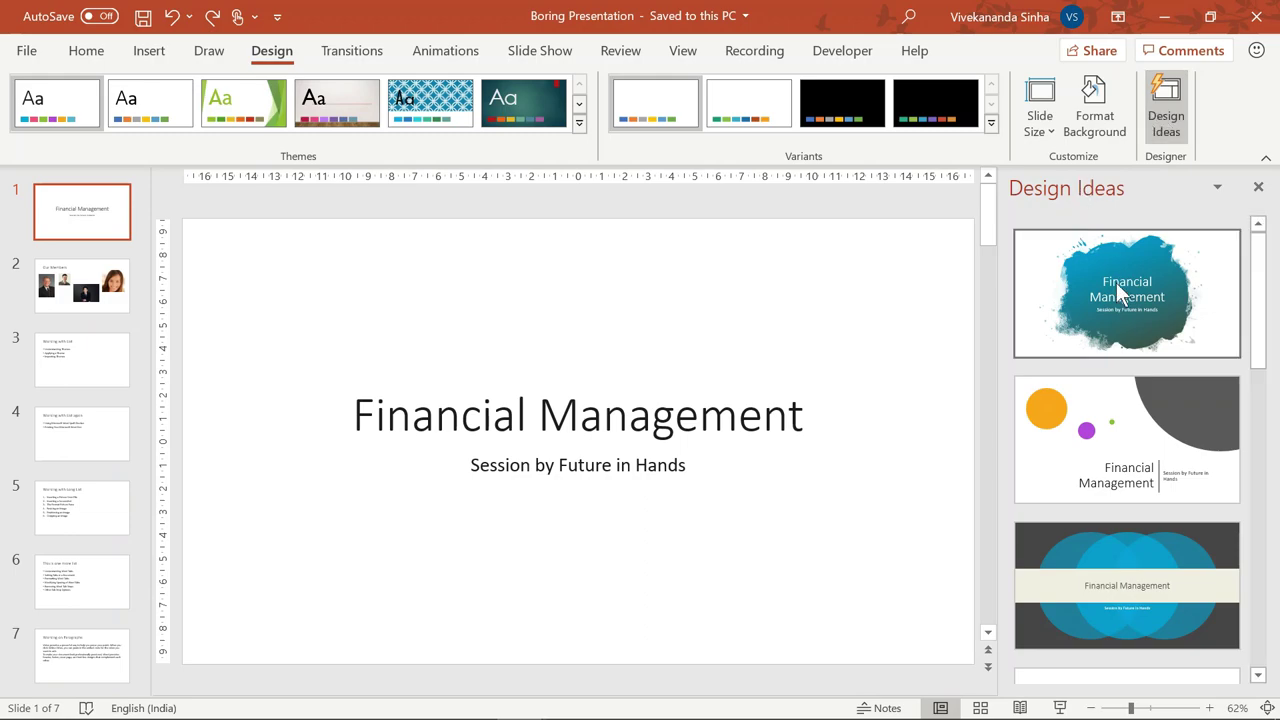
pyautogui.click(1107, 408)
pyautogui.scroll(-5, 1107, 408)
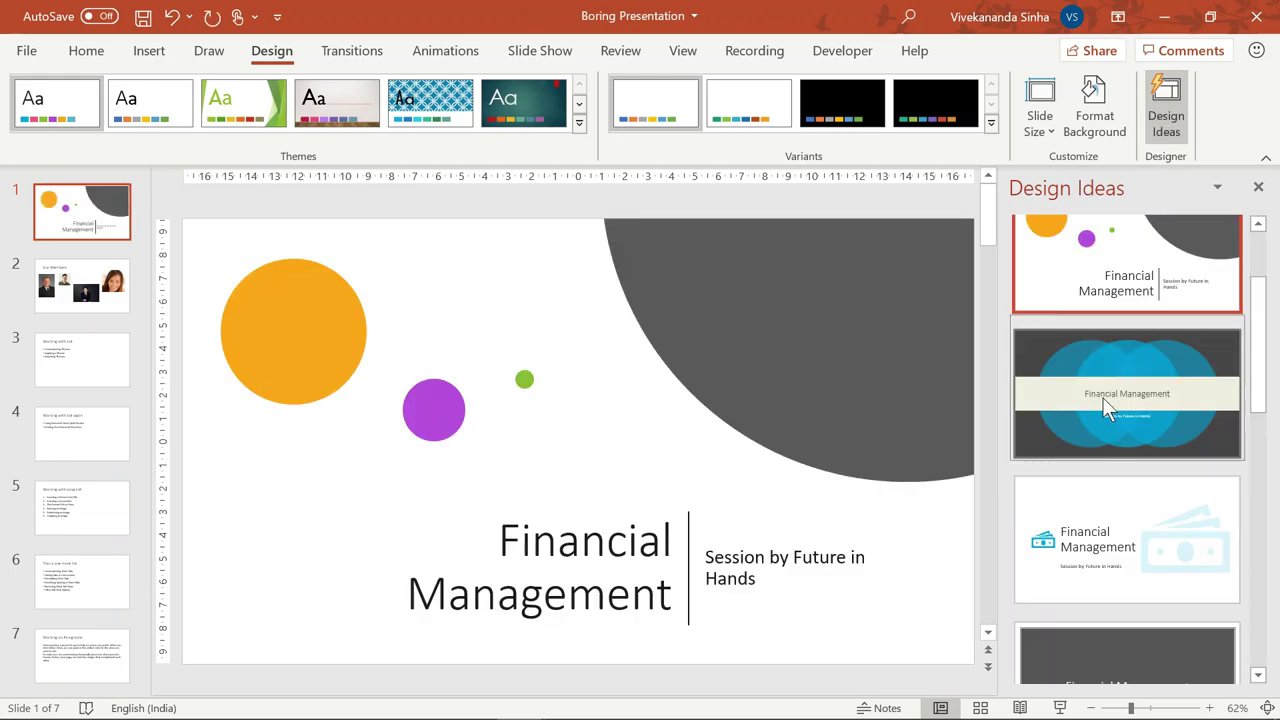
pyautogui.click(1124, 385)
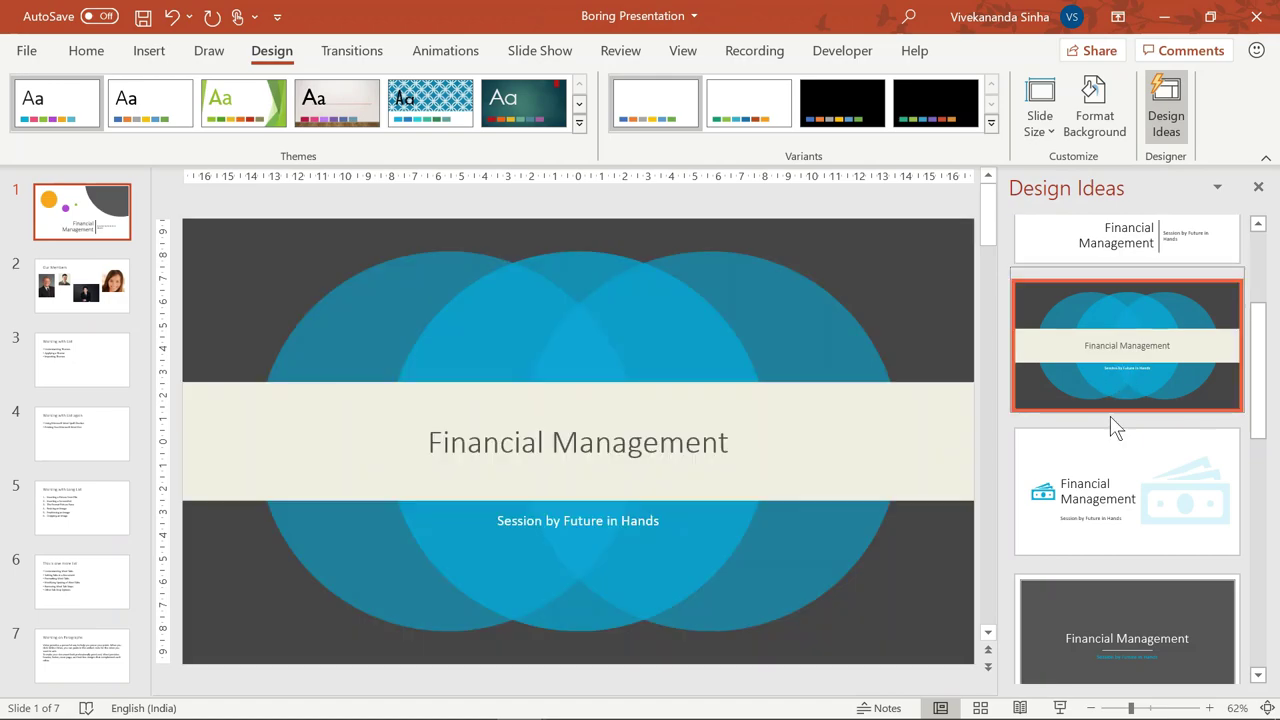
pyautogui.click(1101, 490)
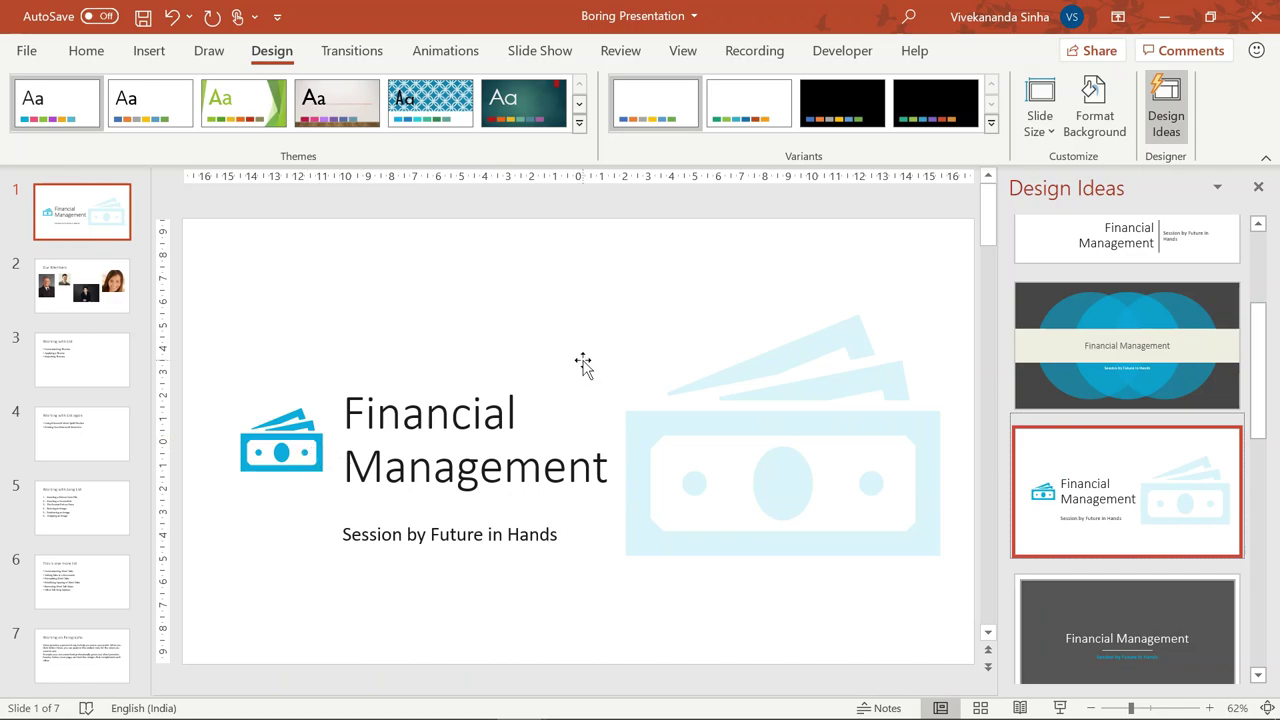
# Step: Settle on the dark-grey design with green diagonal bands for the title slide
pyautogui.scroll(-3, 1079, 474)
pyautogui.click(1091, 478)
pyautogui.scroll(-5, 1091, 478)
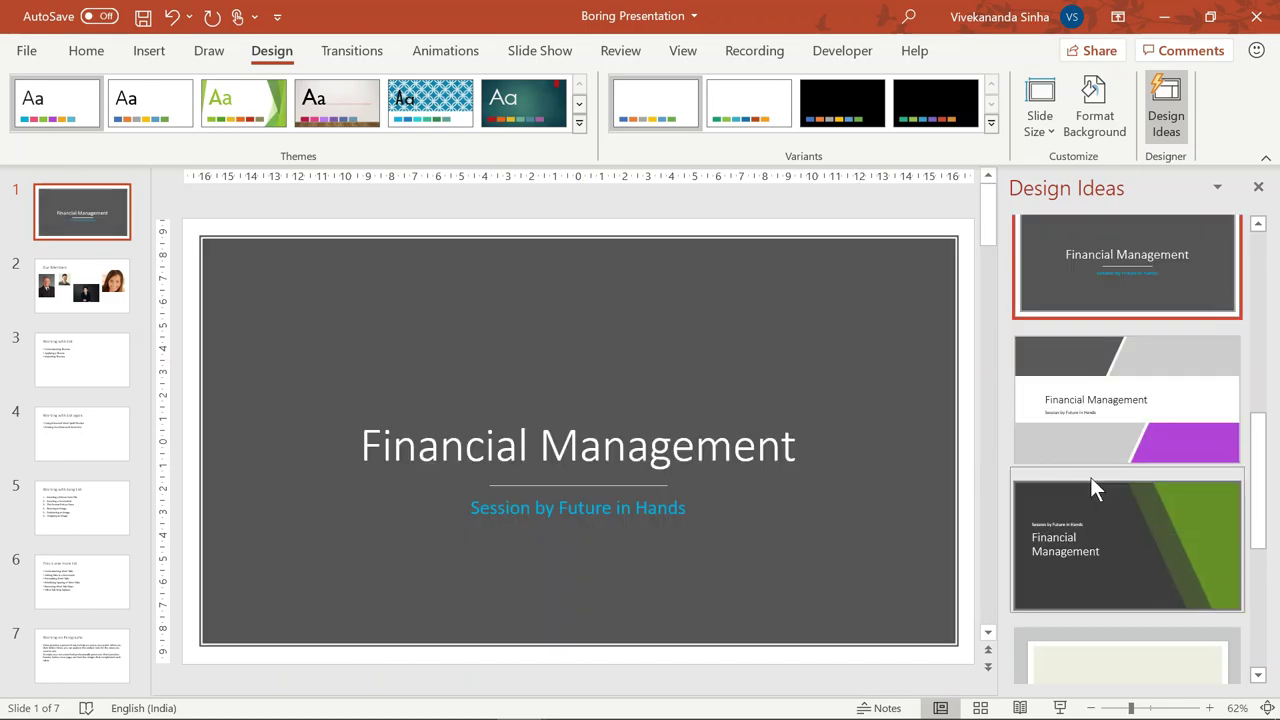
pyautogui.click(1088, 505)
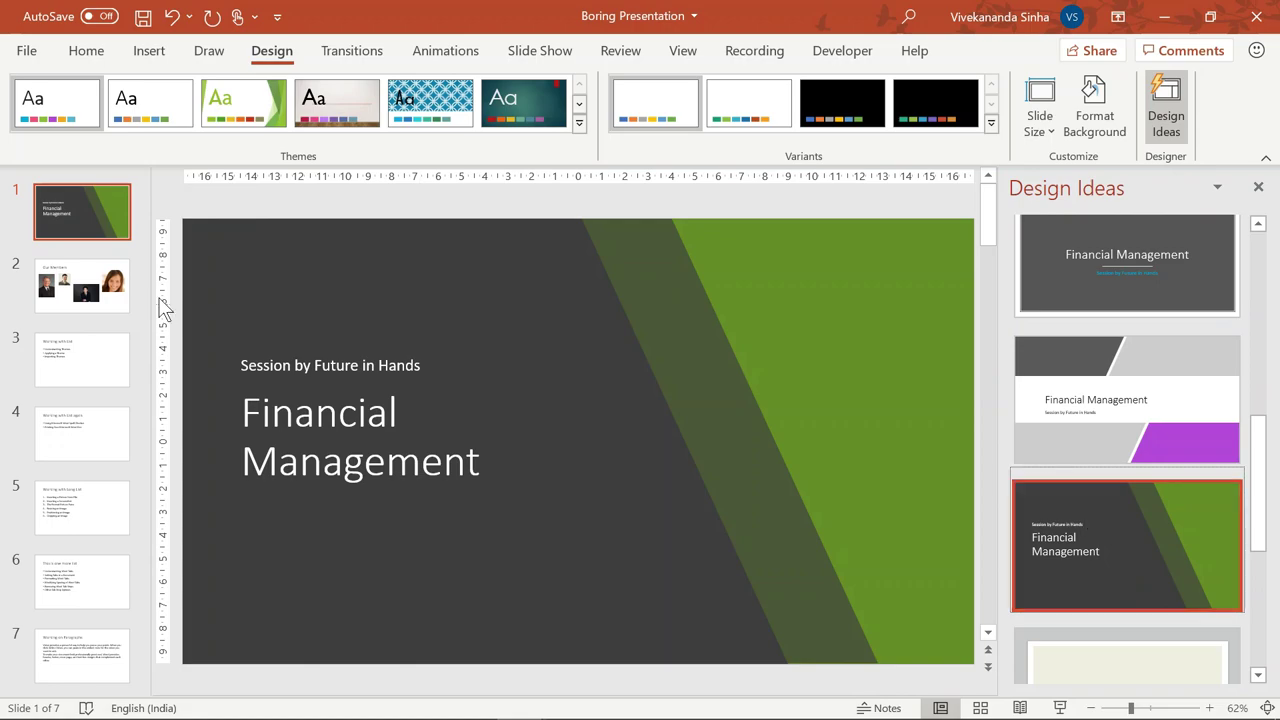
pyautogui.click(115, 290)
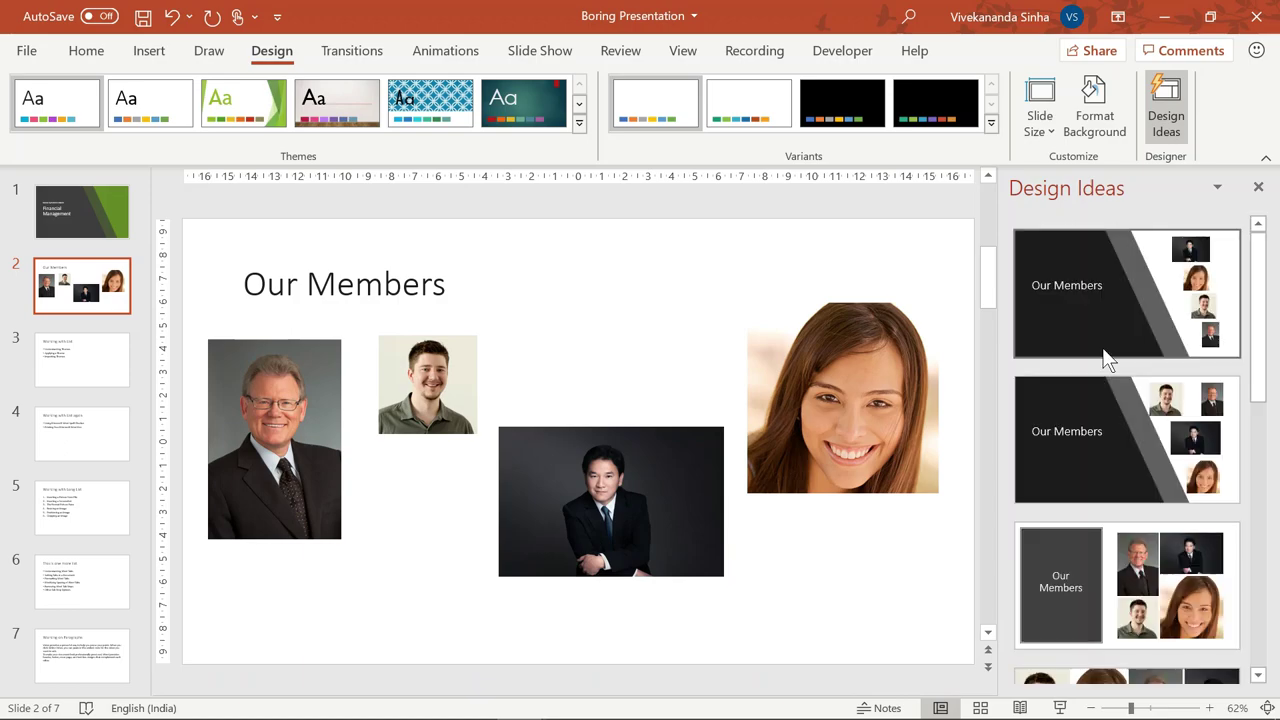
# Step: Give Our Members the layout with its four photos in a row above a dark title band
pyautogui.click(1077, 297)
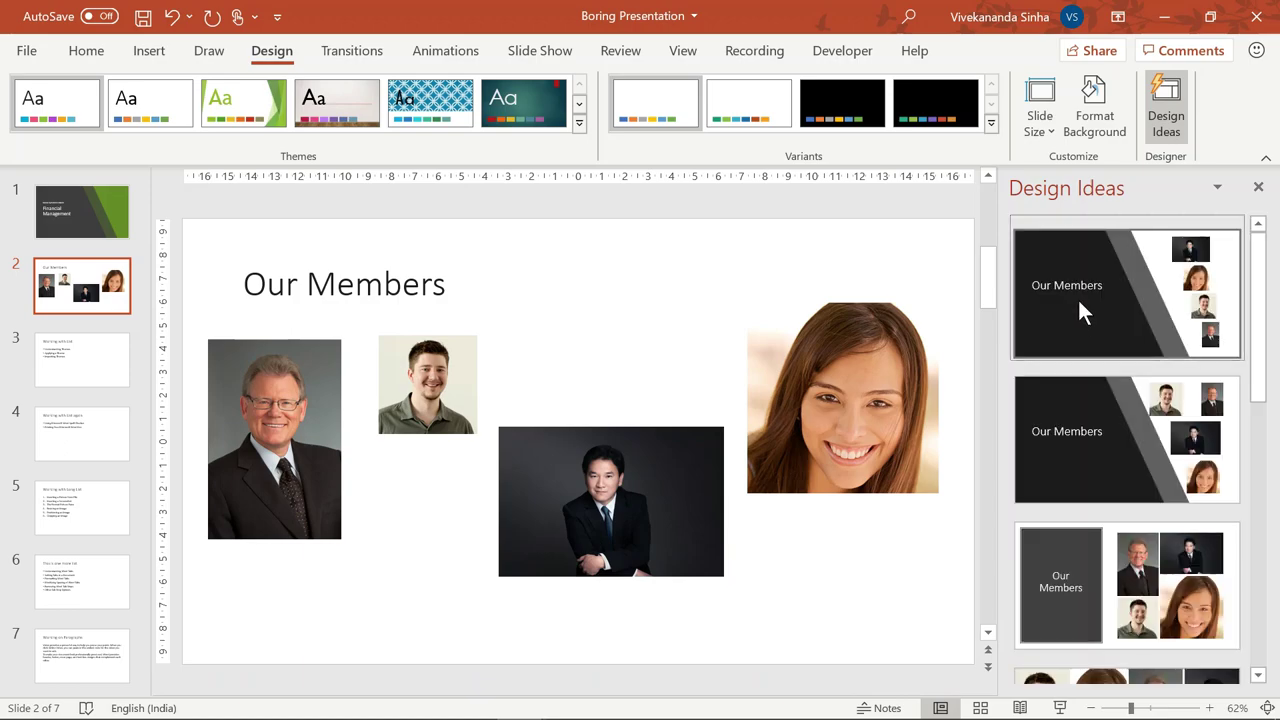
pyautogui.click(1093, 451)
pyautogui.scroll(-2, 1093, 452)
pyautogui.scroll(-2, 1093, 452)
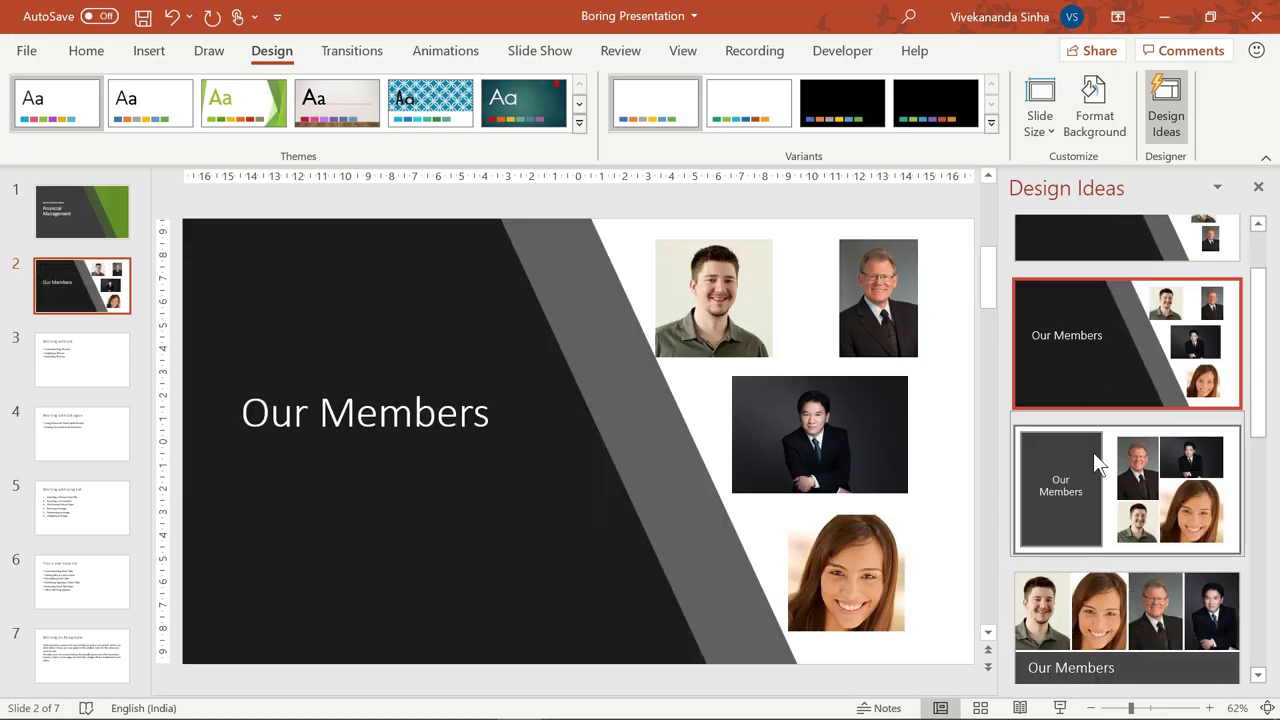
pyautogui.click(1072, 576)
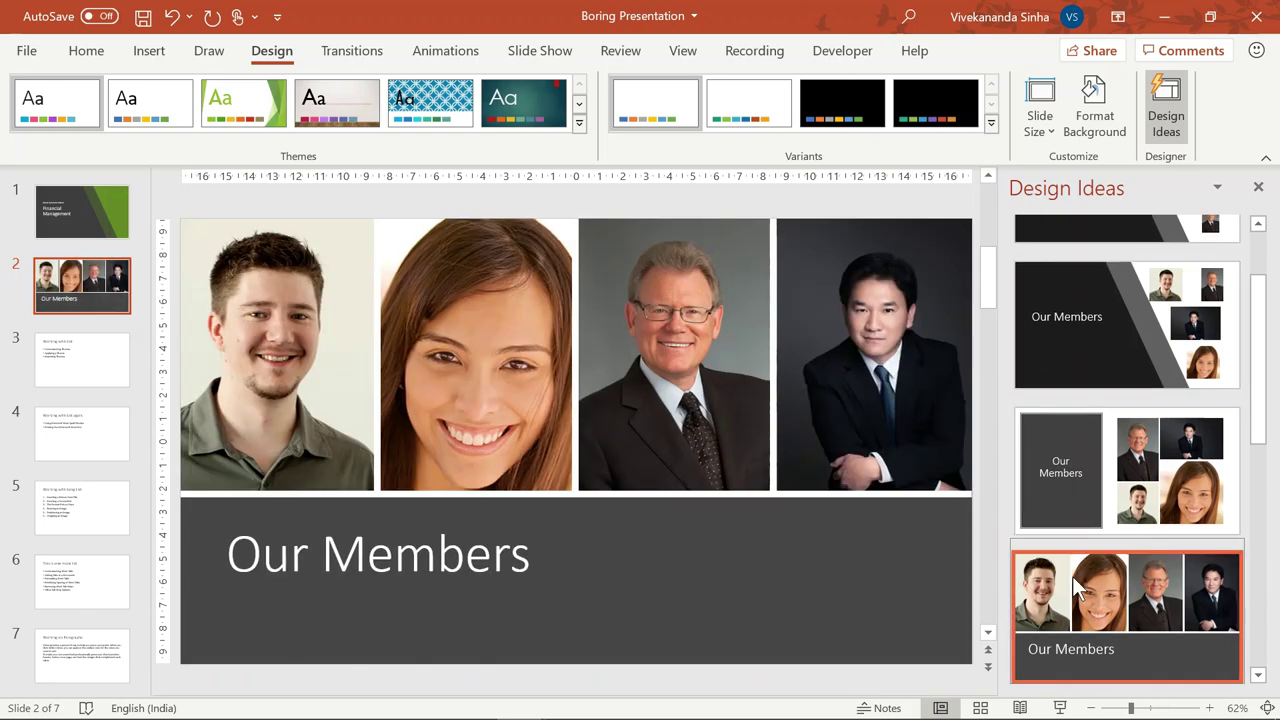
# Step: Apply the icon list layout with a dark side panel to Working with List
pyautogui.click(92, 366)
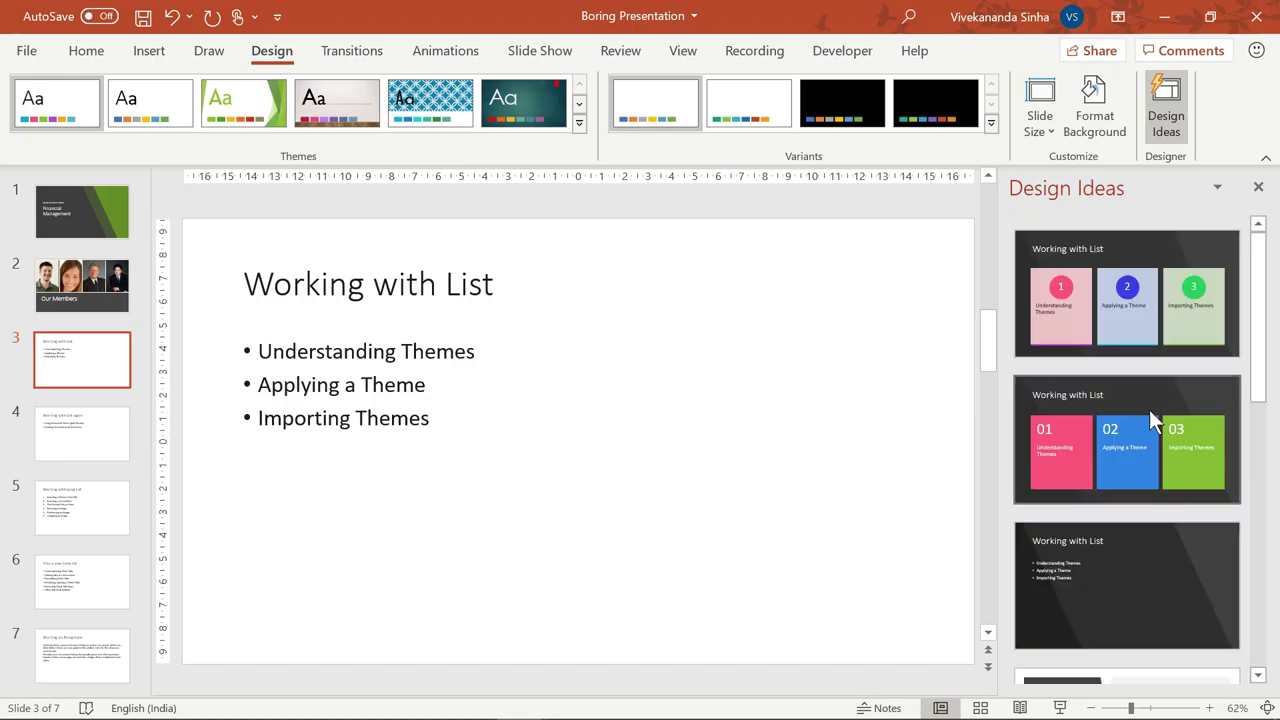
pyautogui.click(1117, 303)
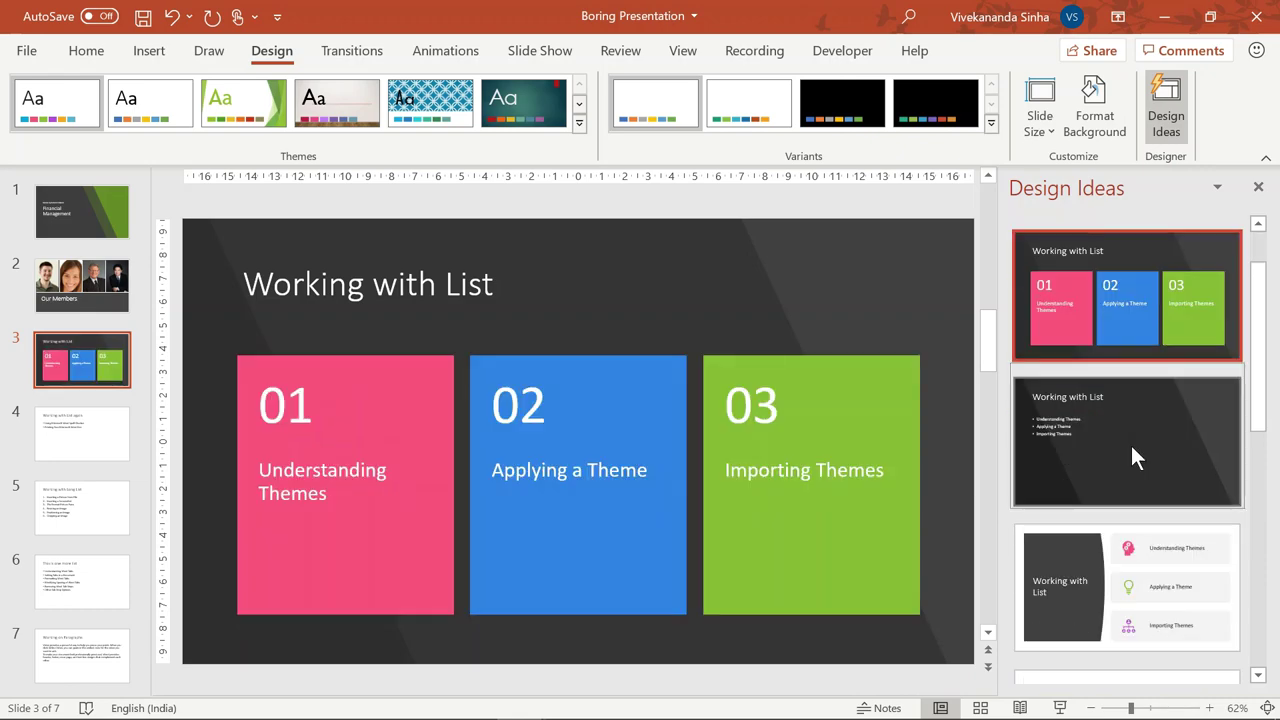
pyautogui.scroll(-1, 1131, 445)
pyautogui.scroll(-2, 1131, 445)
pyautogui.click(1160, 447)
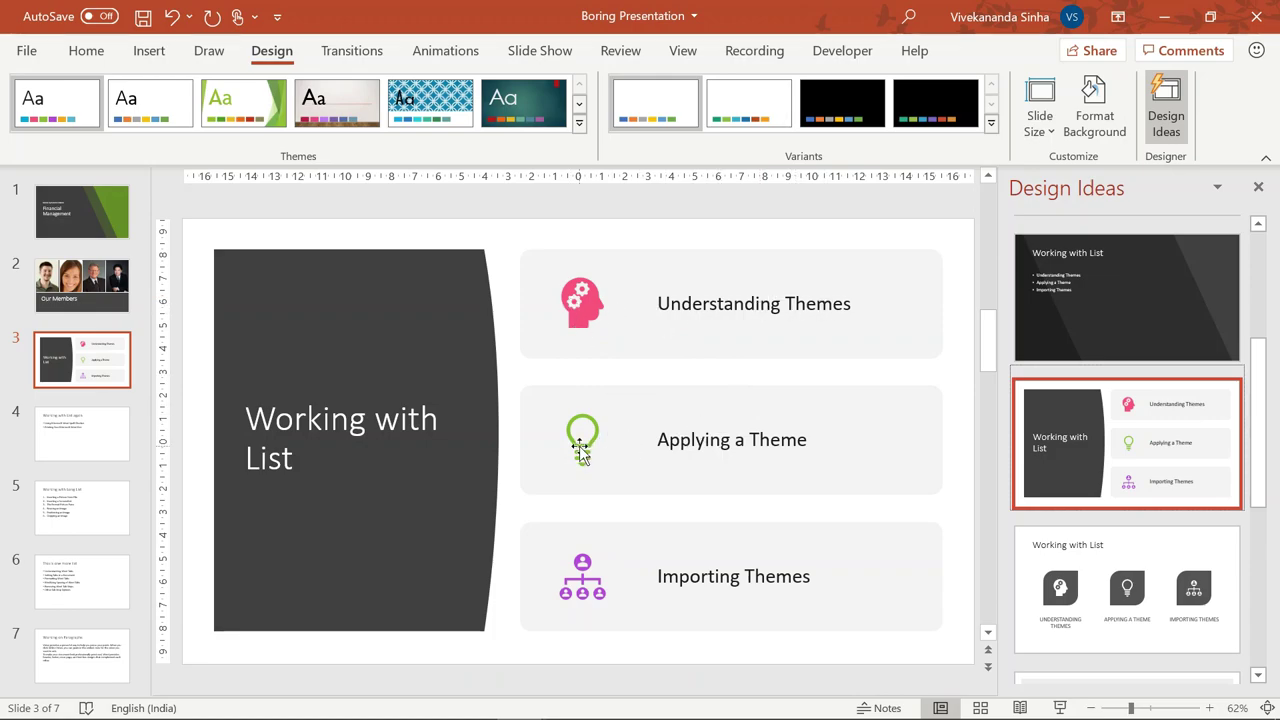
pyautogui.click(84, 430)
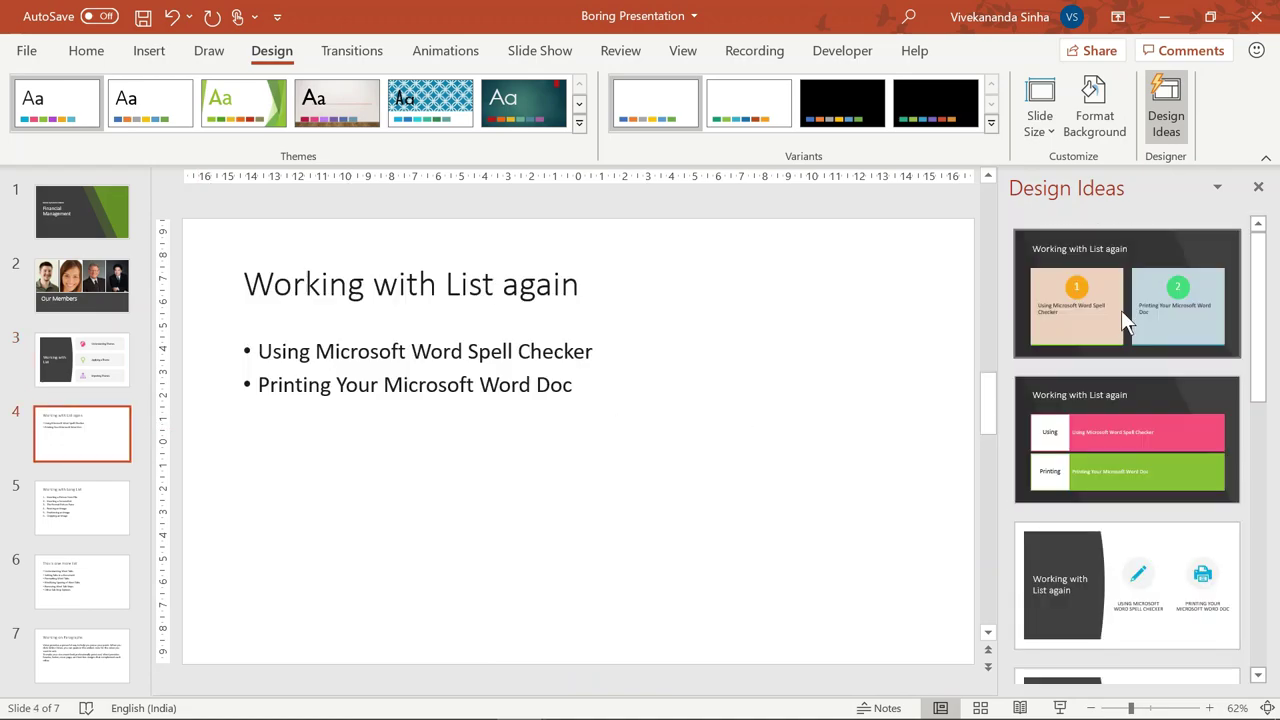
# Step: Give slide 4 the pencil and printer icon-card layout beside a dark title panel
pyautogui.scroll(-2, 1128, 426)
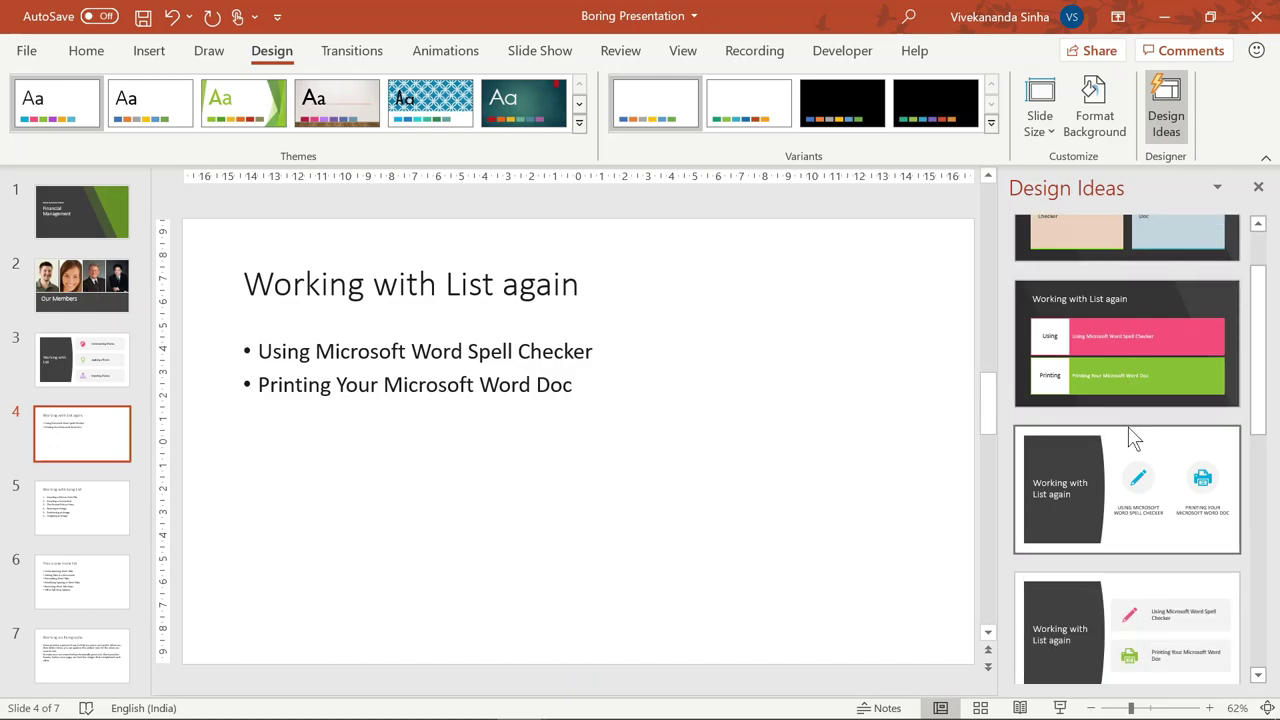
pyautogui.scroll(-4, 1133, 437)
pyautogui.click(1162, 443)
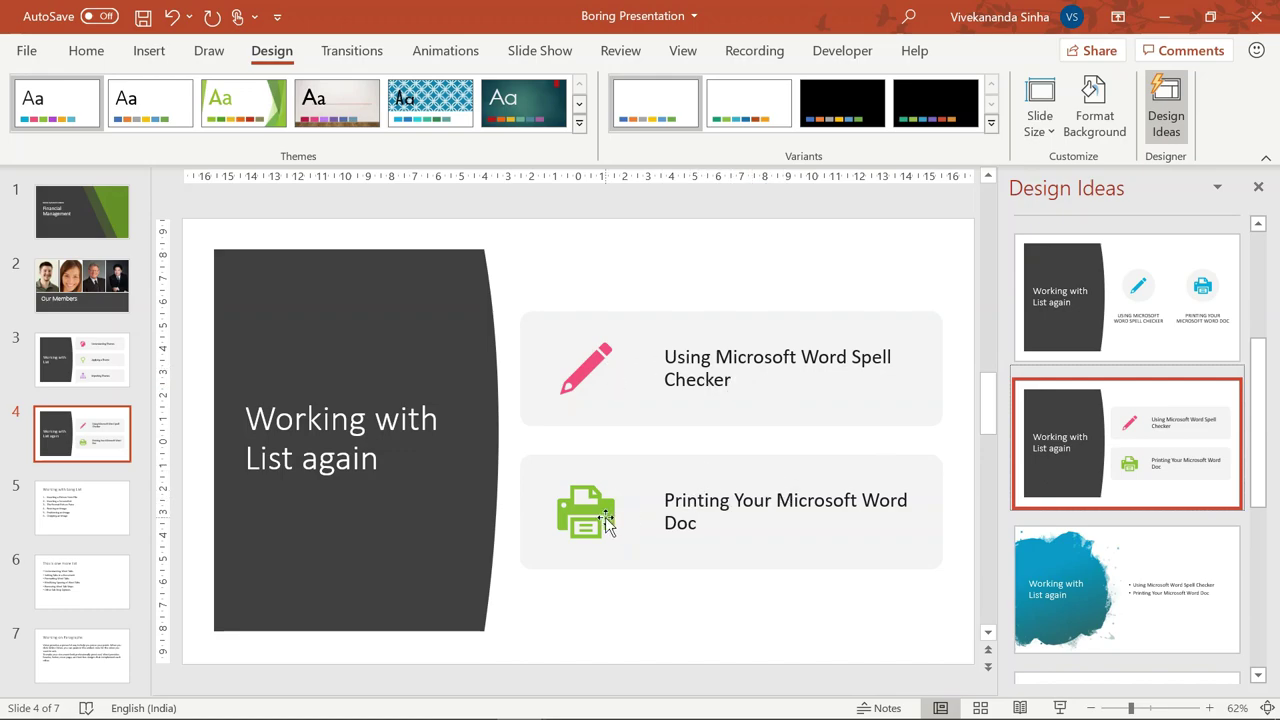
# Step: Restyle Working with Long List with the icon card list design after trying alternatives
pyautogui.click(95, 520)
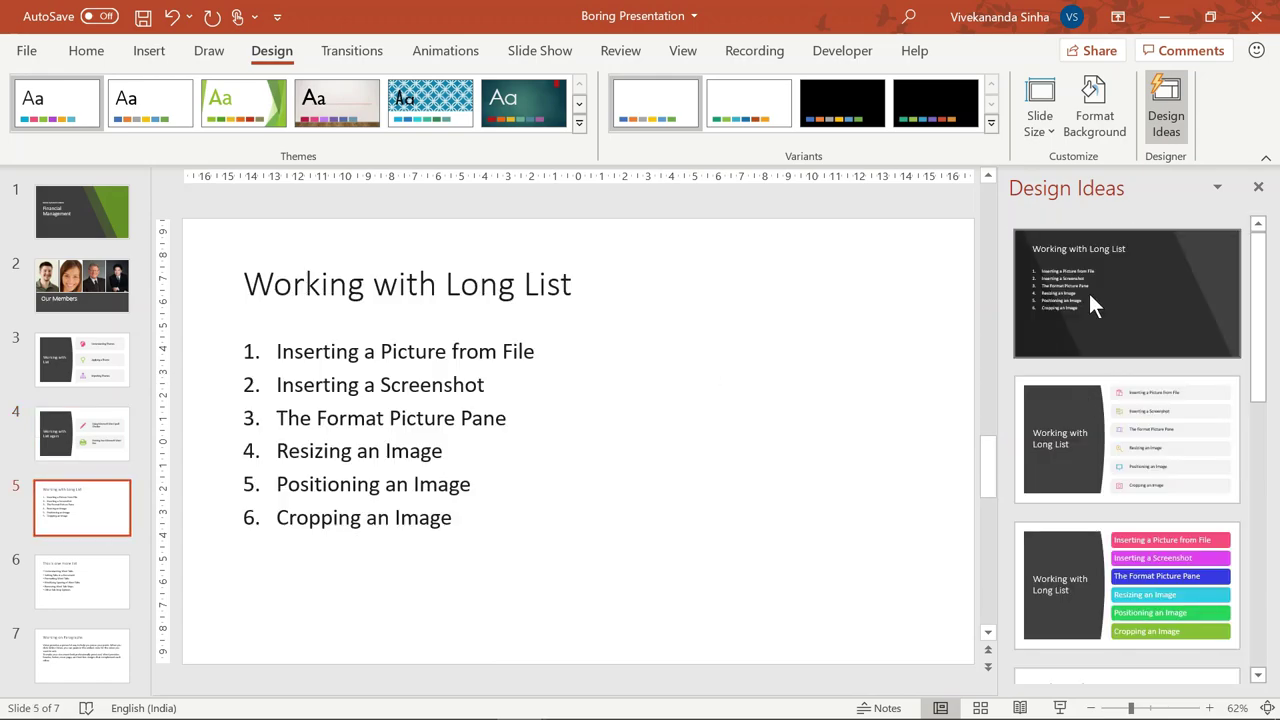
pyautogui.click(1089, 300)
pyautogui.click(1131, 395)
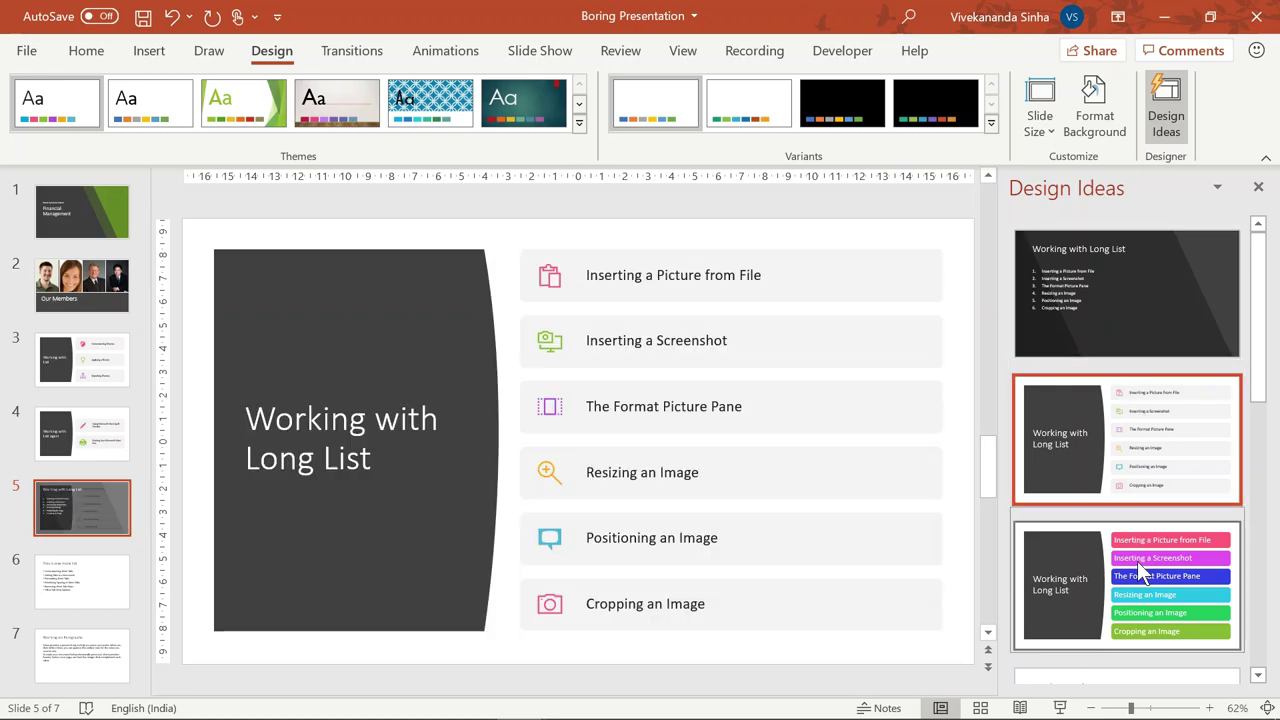
pyautogui.click(1137, 561)
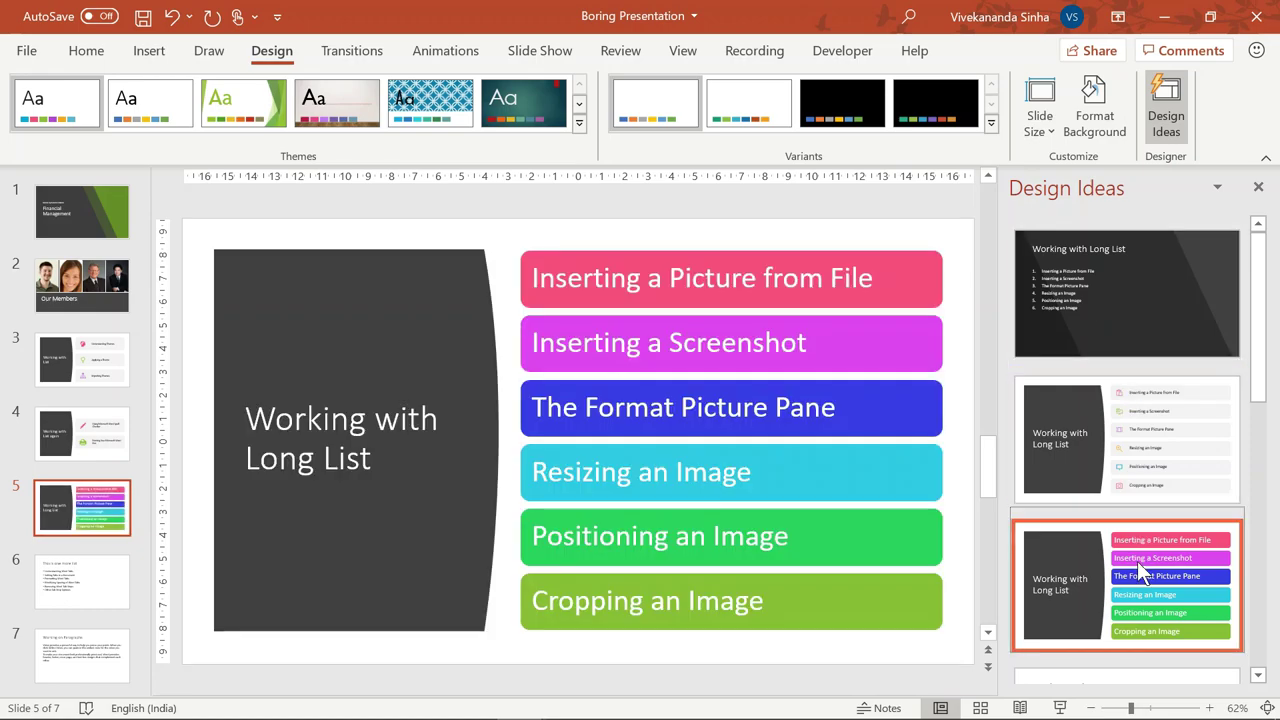
pyautogui.click(1155, 451)
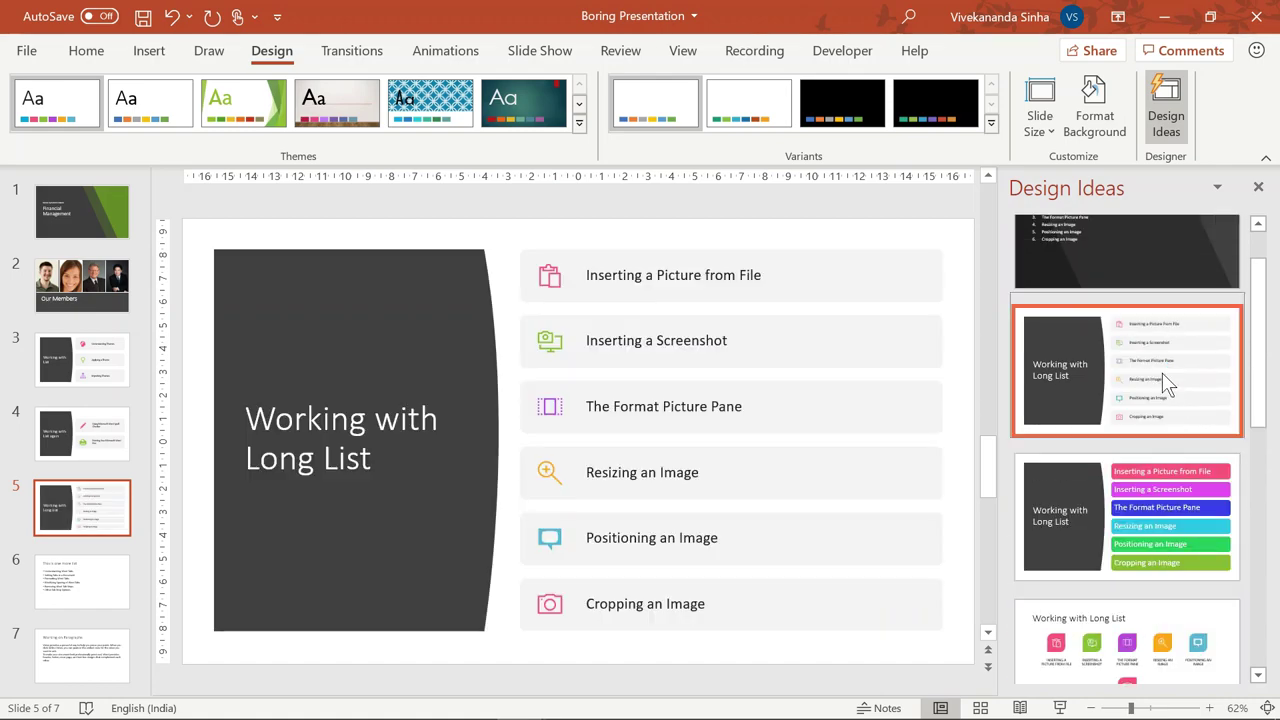
pyautogui.click(95, 607)
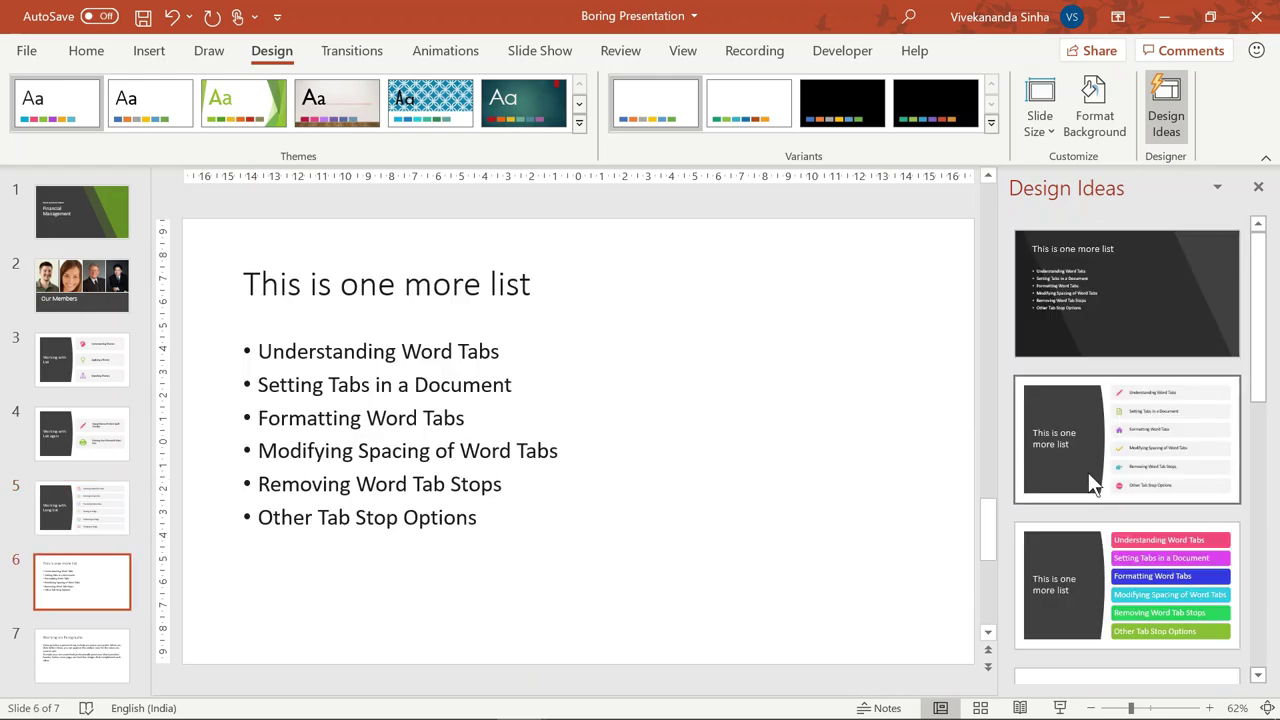
# Step: Apply the coloured icon circles layout to slide 6, This is one more list
pyautogui.scroll(-2, 1086, 475)
pyautogui.scroll(-1, 1086, 475)
pyautogui.scroll(-3, 1086, 475)
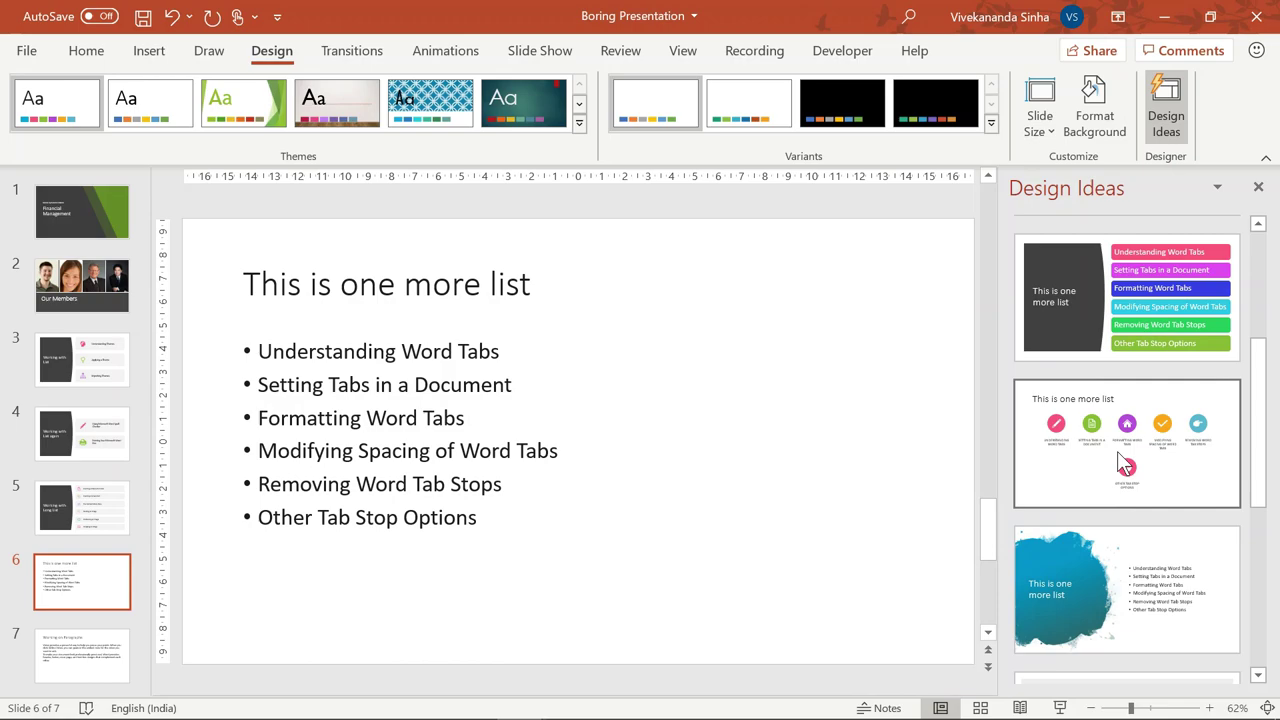
pyautogui.click(1161, 405)
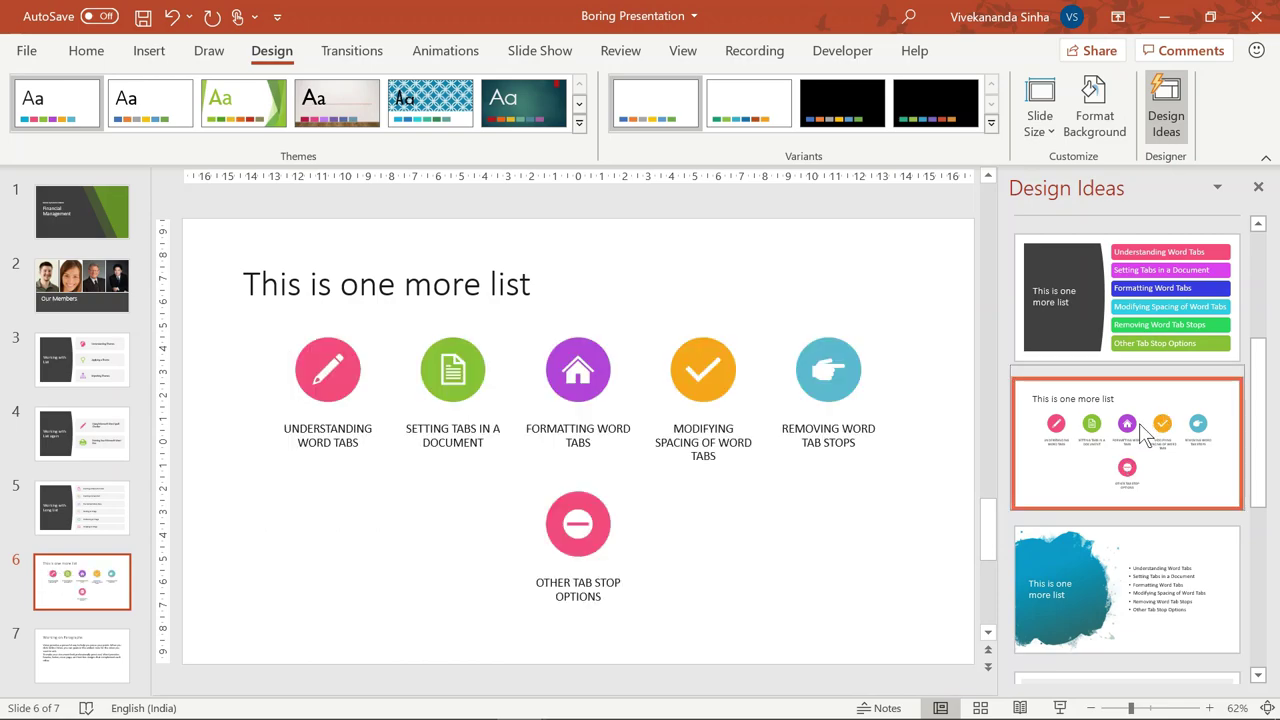
# Step: Try several layouts on Working on Paragraphs and keep the light one with a blue title
pyautogui.click(90, 641)
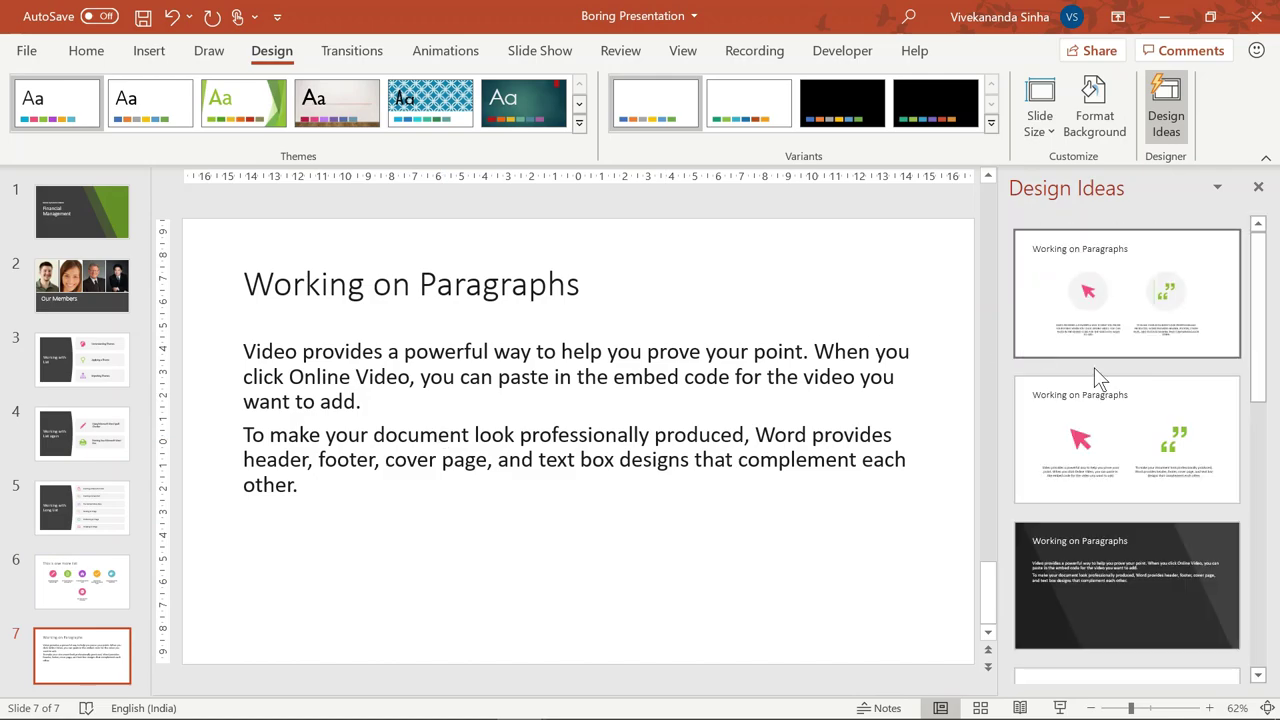
pyautogui.click(1150, 318)
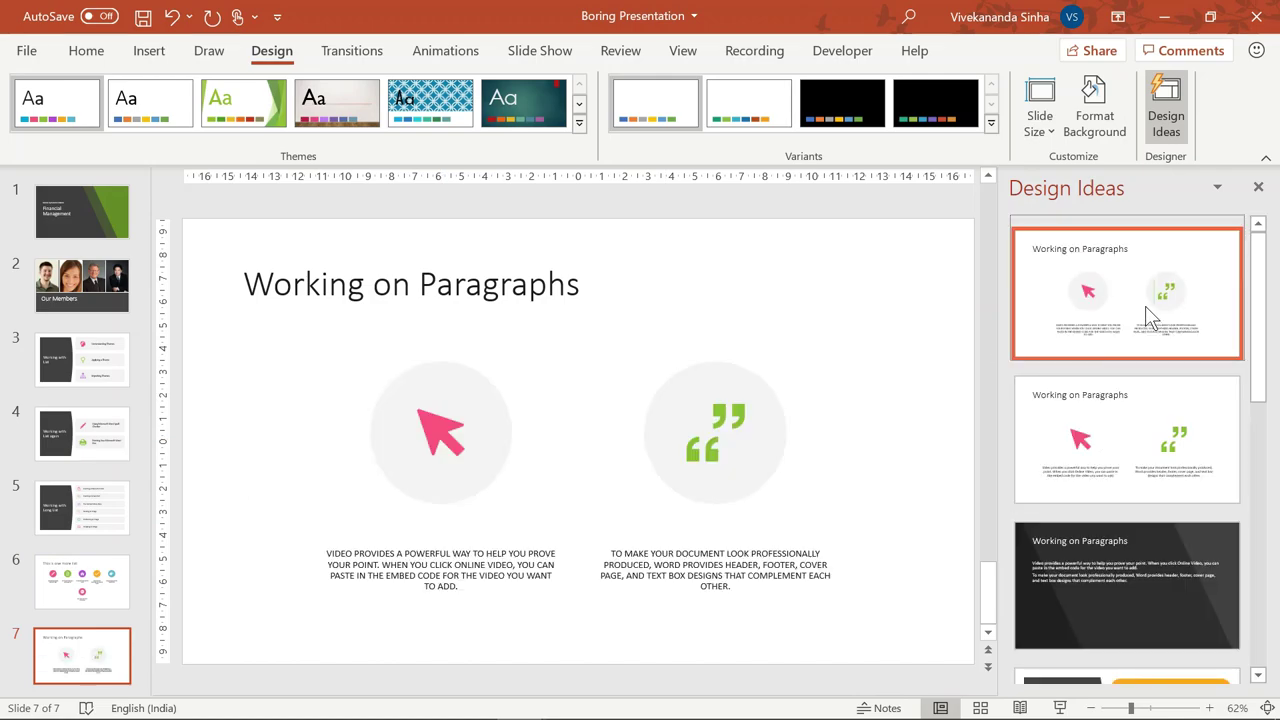
pyautogui.click(1147, 440)
pyautogui.scroll(-3, 1141, 441)
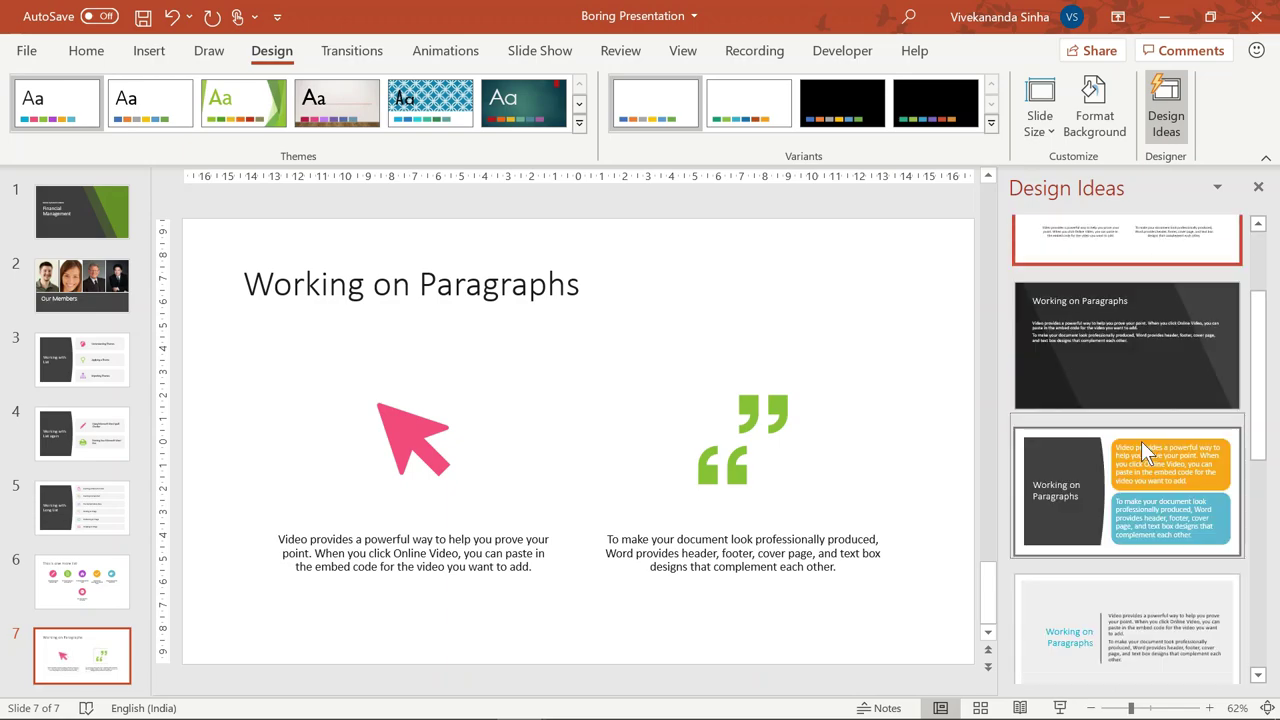
pyautogui.click(1130, 356)
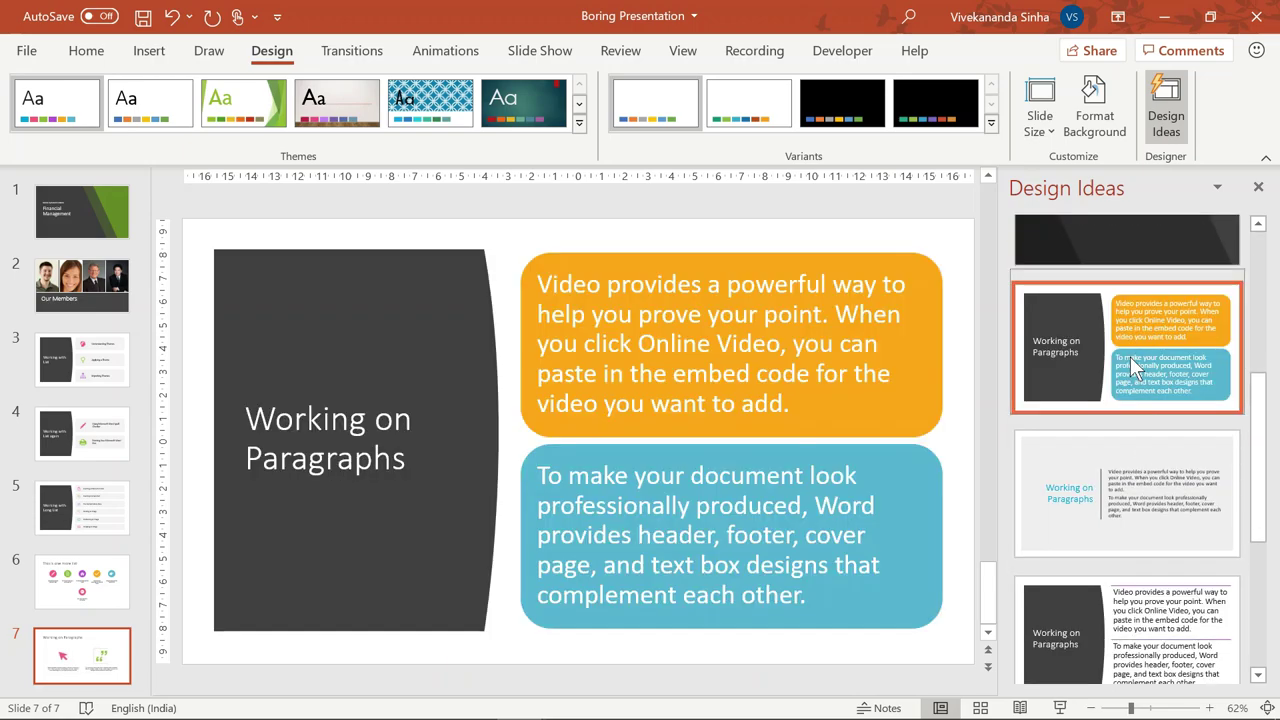
pyautogui.scroll(-2, 1130, 356)
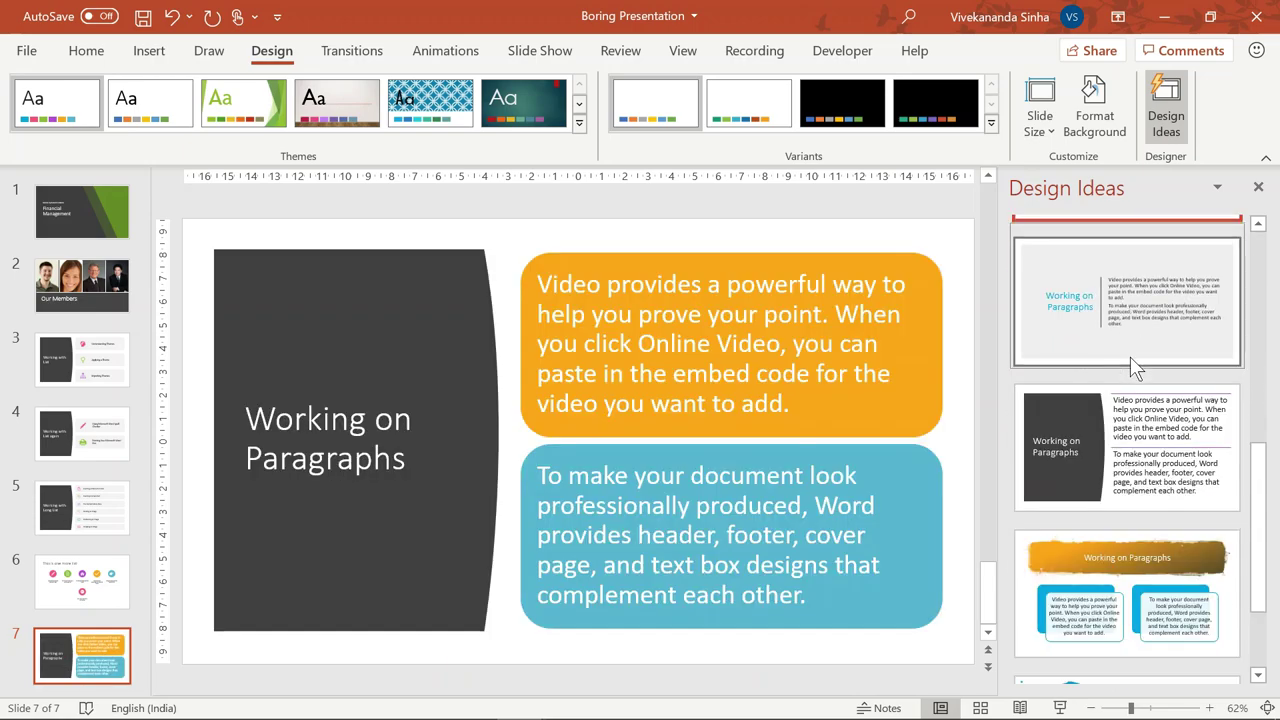
pyautogui.click(1092, 565)
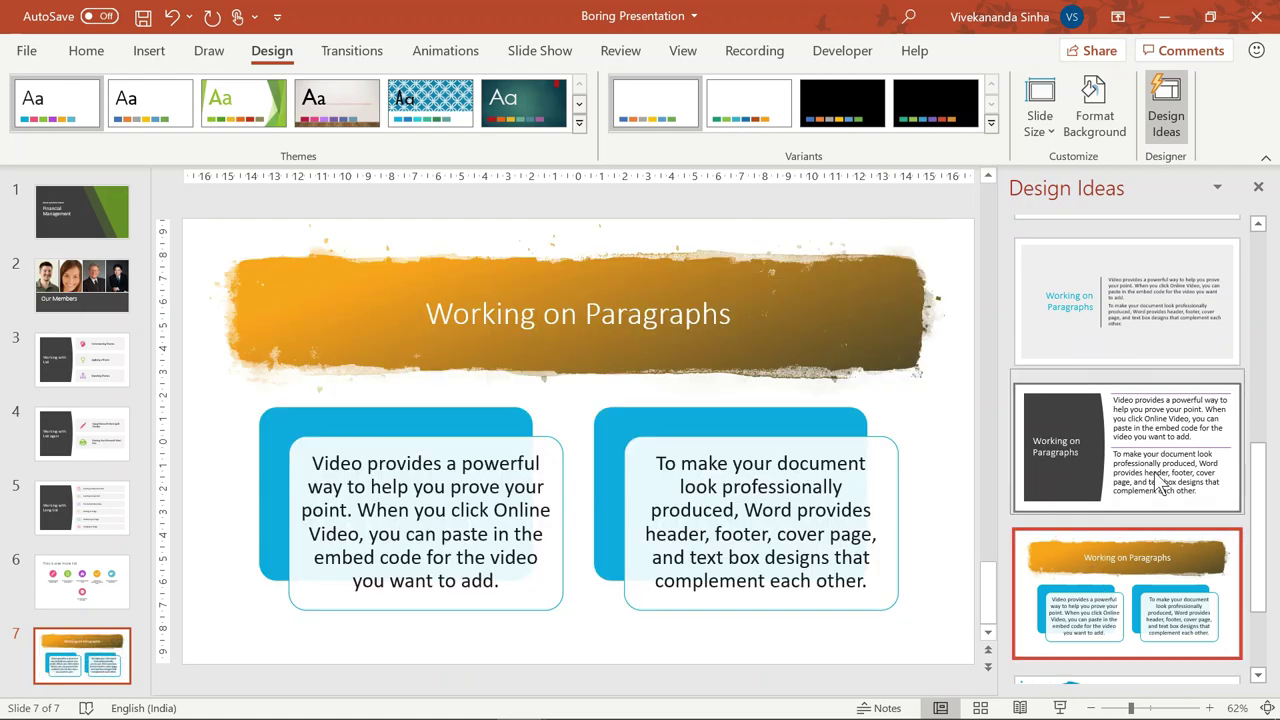
pyautogui.click(1152, 478)
pyautogui.click(1131, 300)
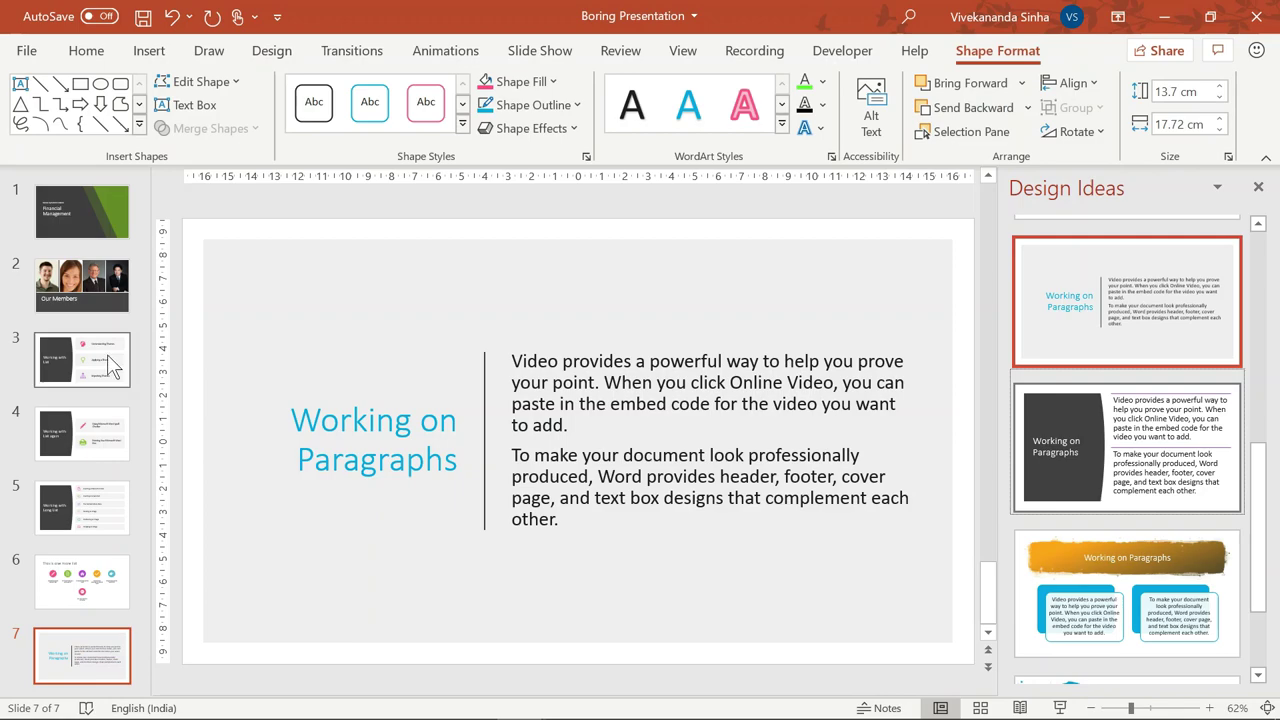
pyautogui.click(85, 221)
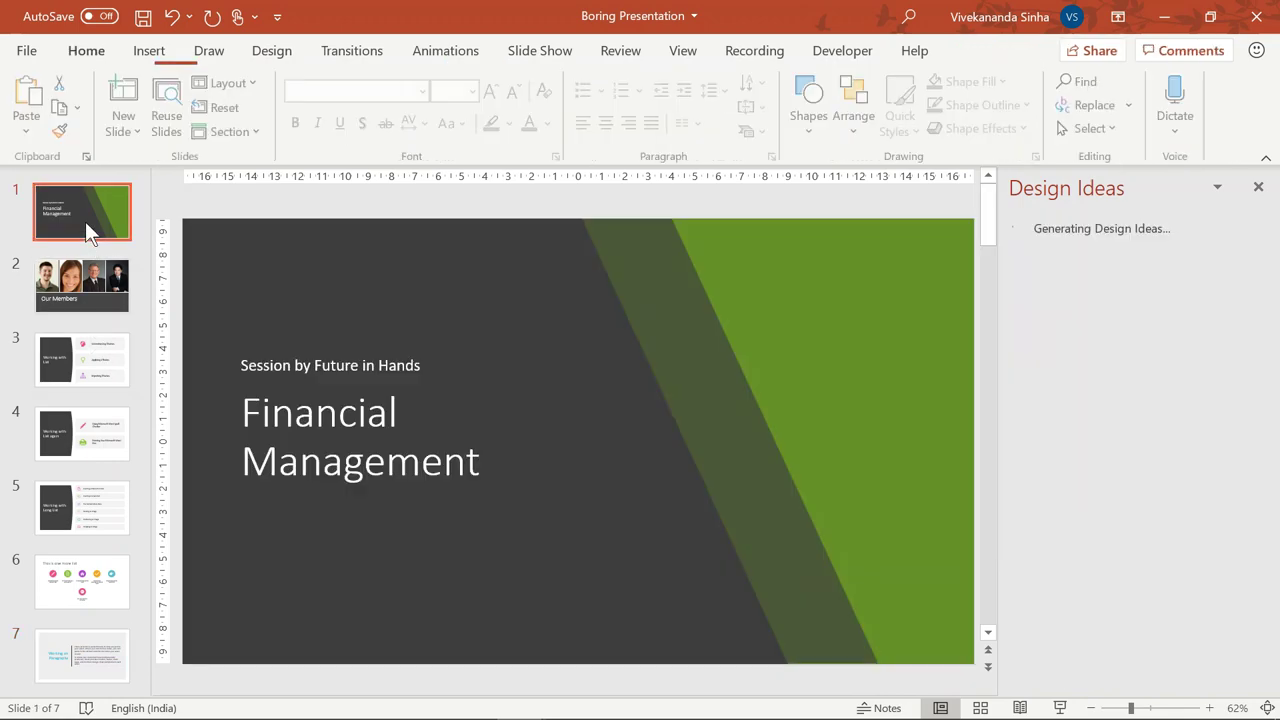
# Step: Play the restyled slides from slide 1 to Working with Long List, step back once, and exit
pyautogui.press('F5')
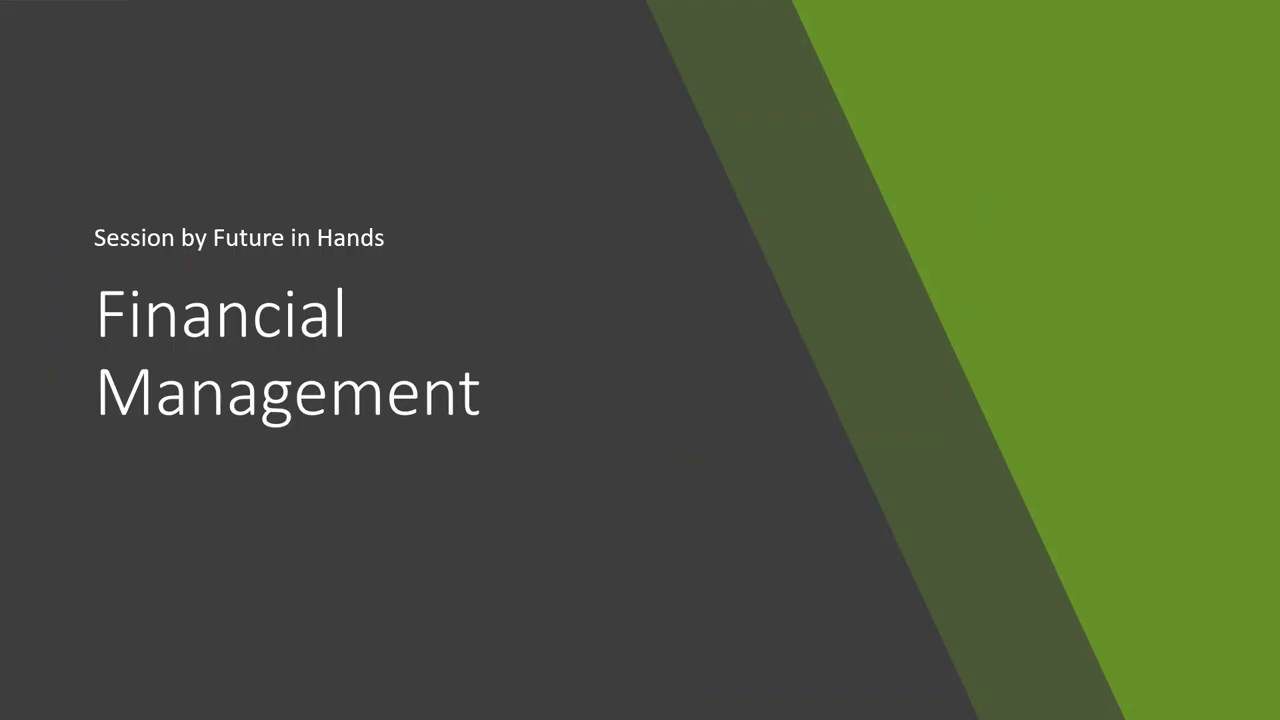
pyautogui.press('Right')
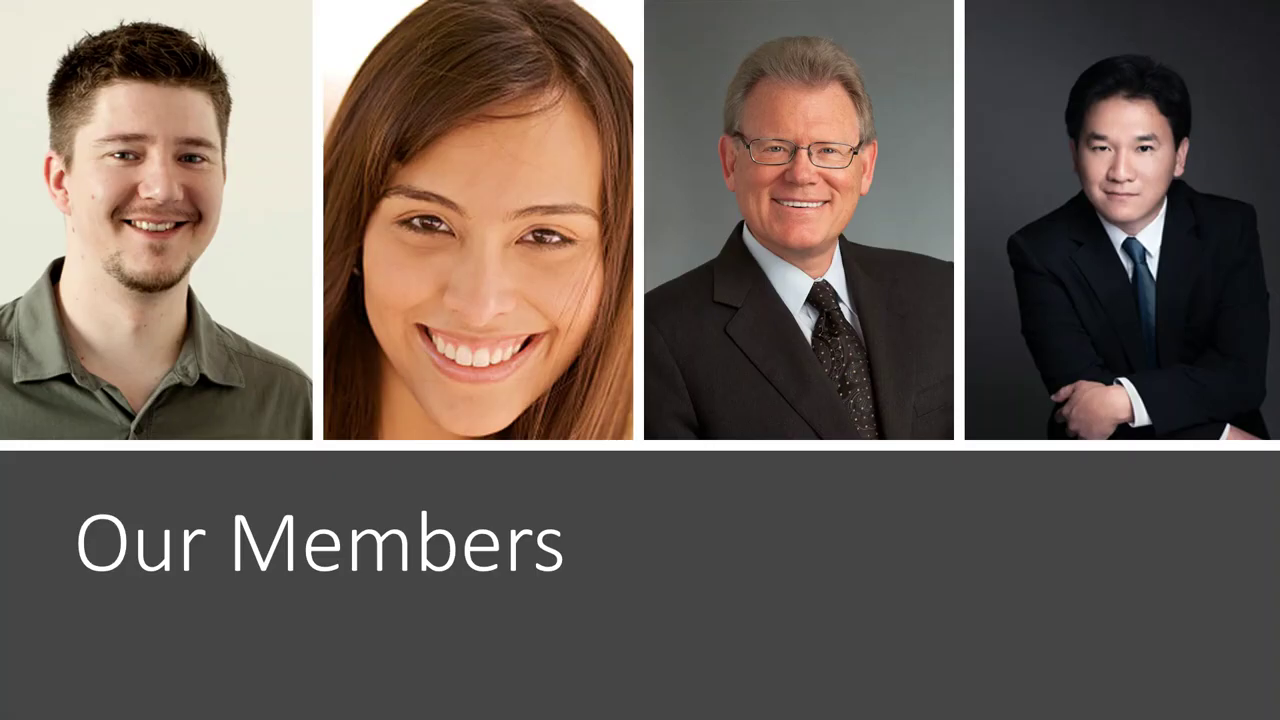
pyautogui.press('Right')
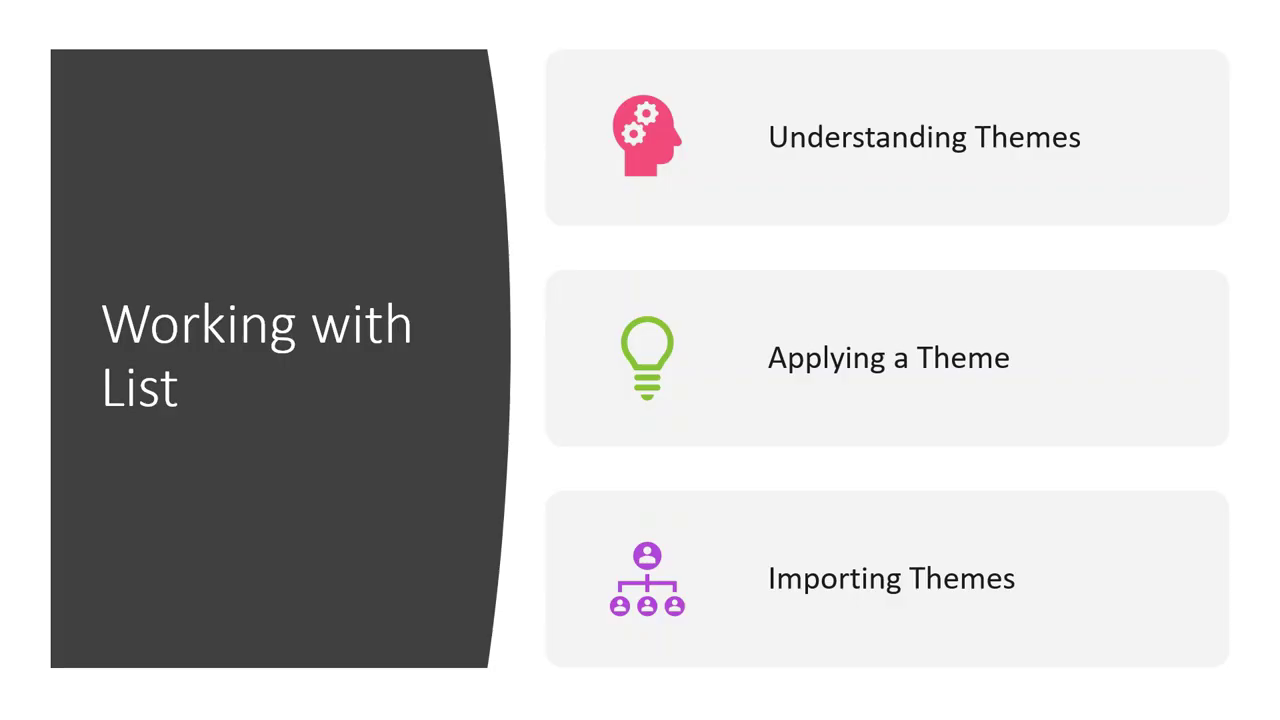
pyautogui.press('Right')
pyautogui.press('Right')
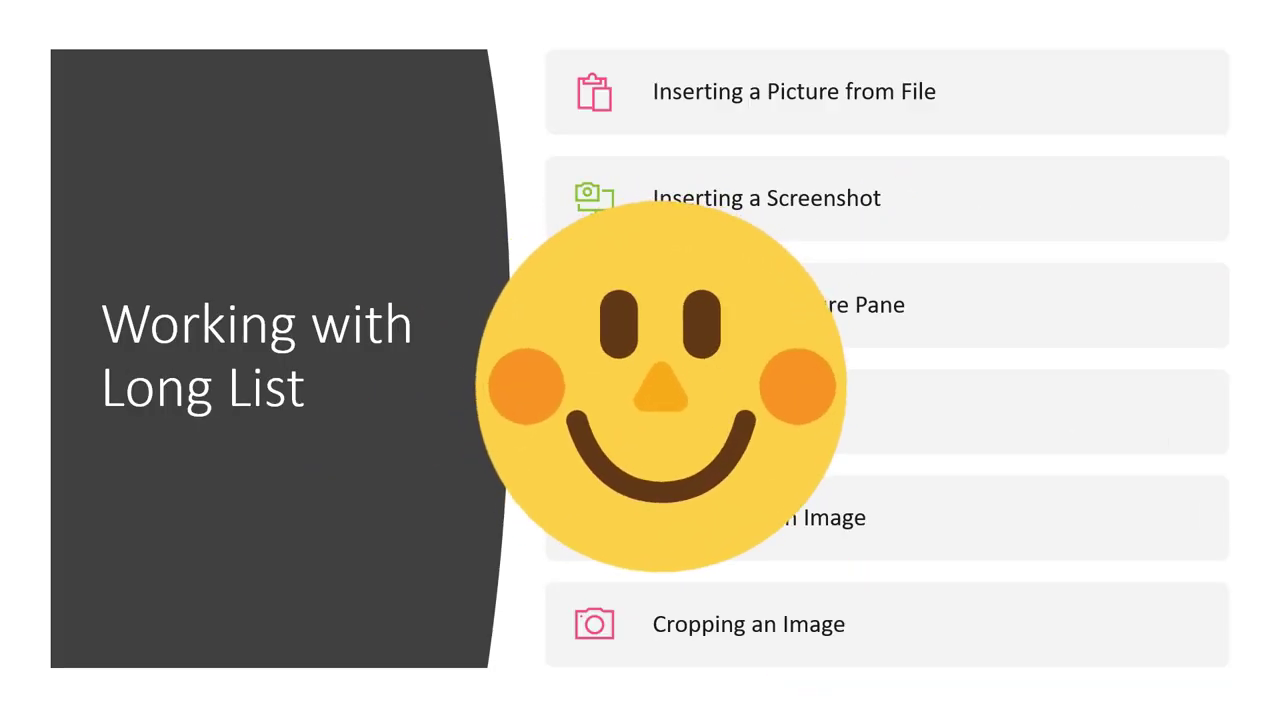
pyautogui.press('Right')
pyautogui.press('Right')
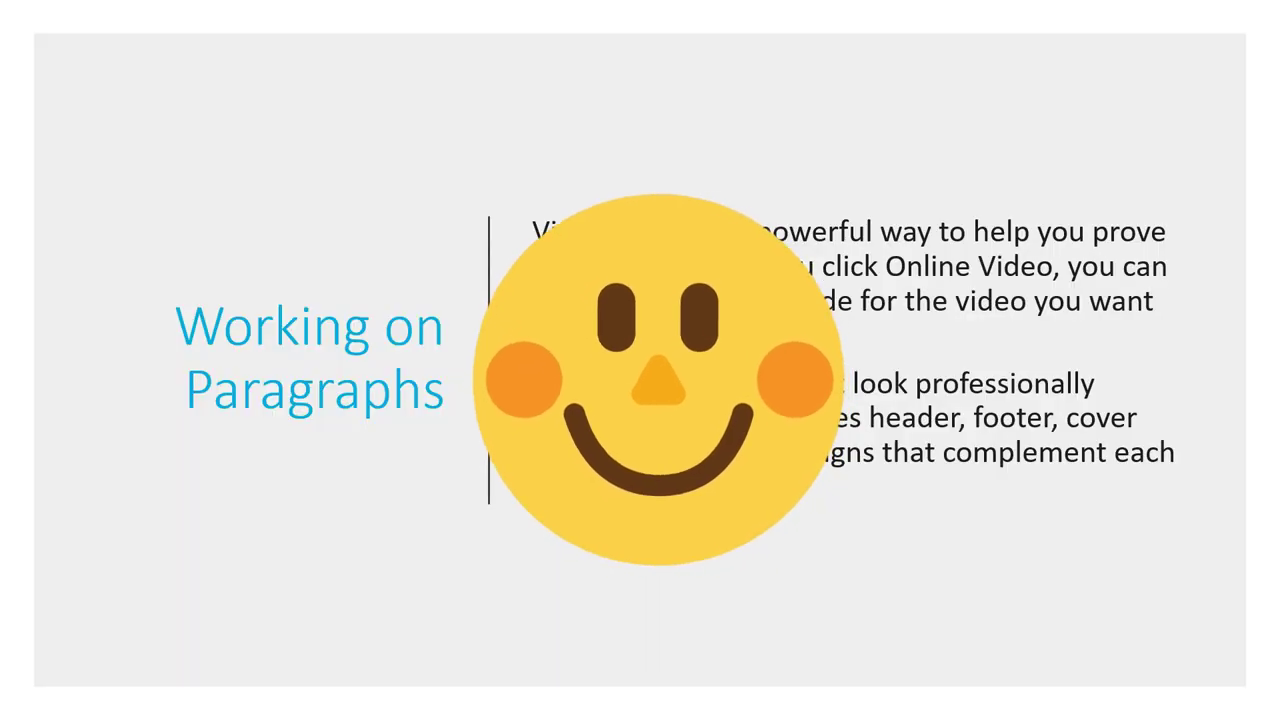
pyautogui.press('Left')
pyautogui.press('Left')
pyautogui.press('Left')
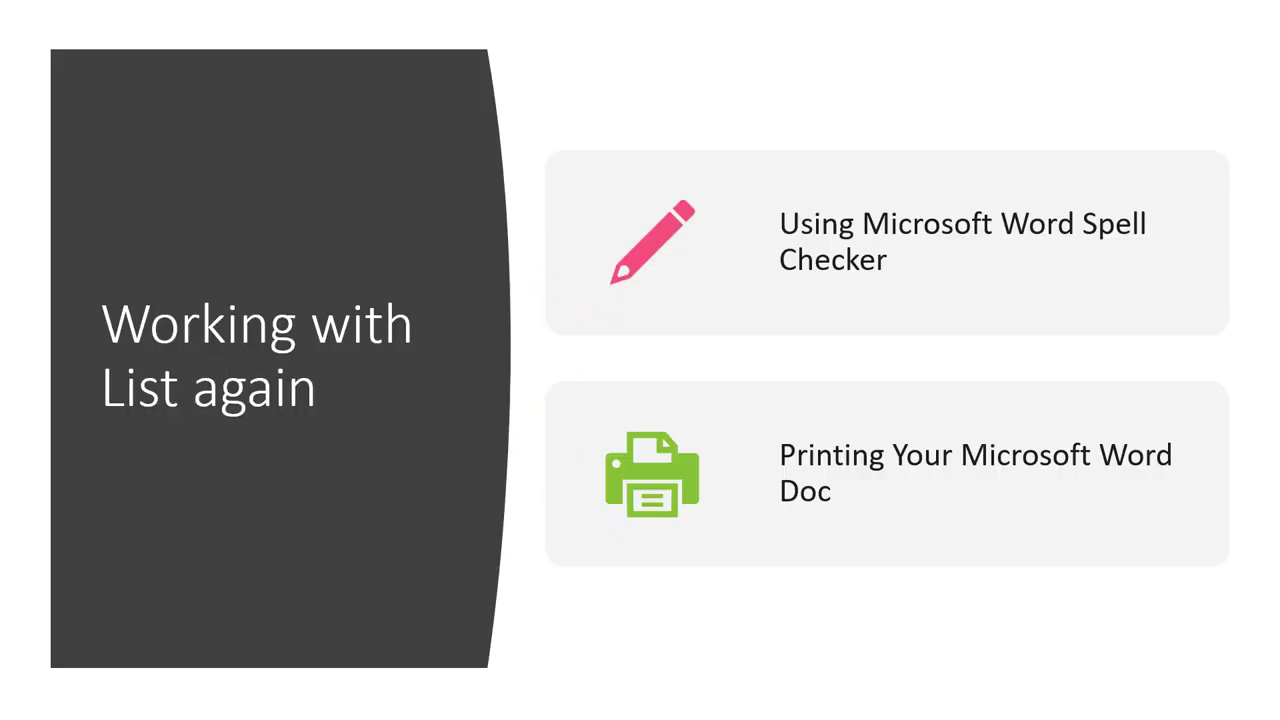
pyautogui.press('Escape')
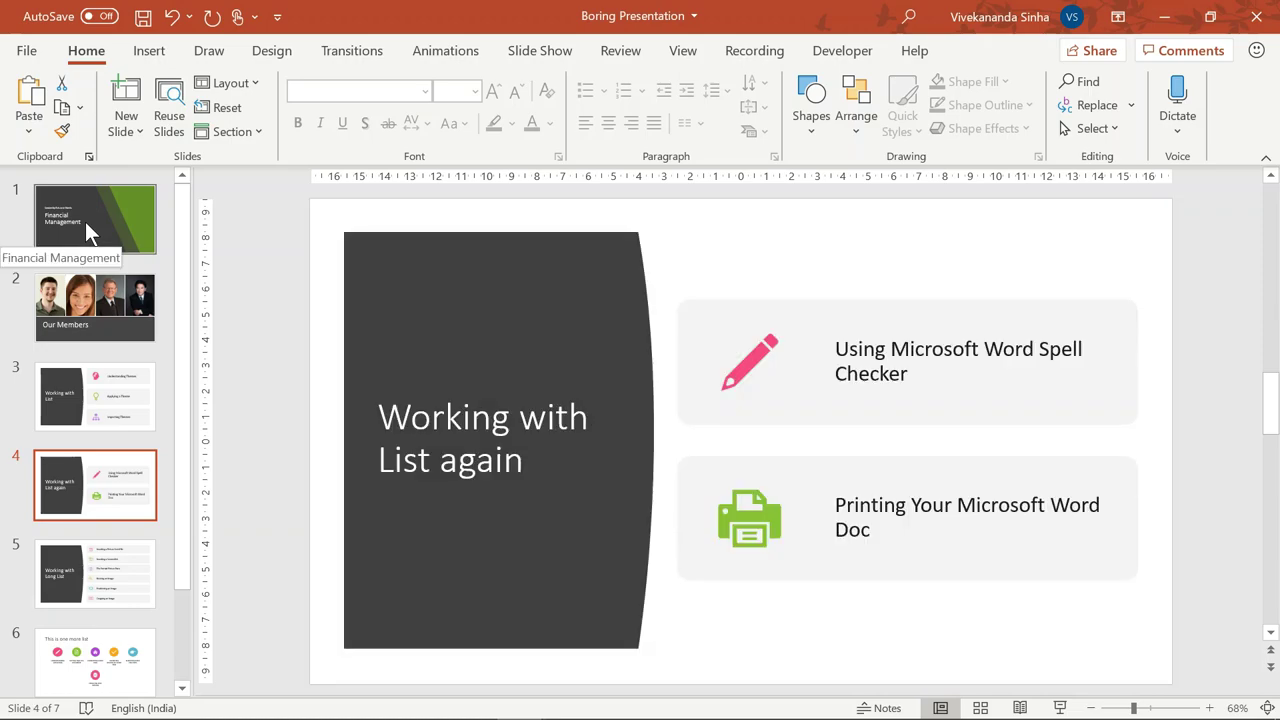